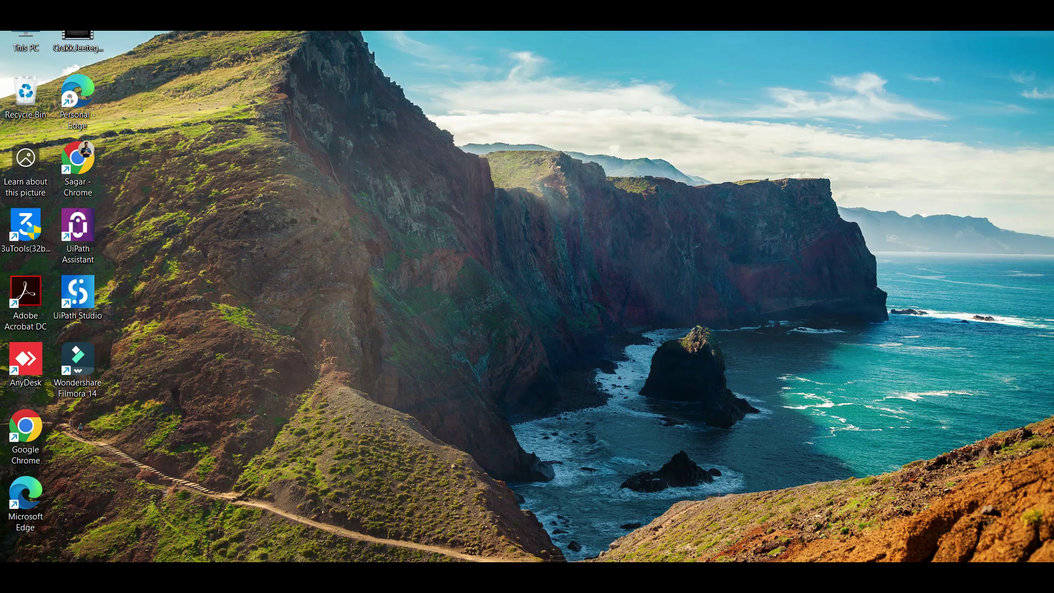
# - In Chrome, go to cloud.uipath.com to load the UiPath sign-in page
pyautogui.click(694, 502)
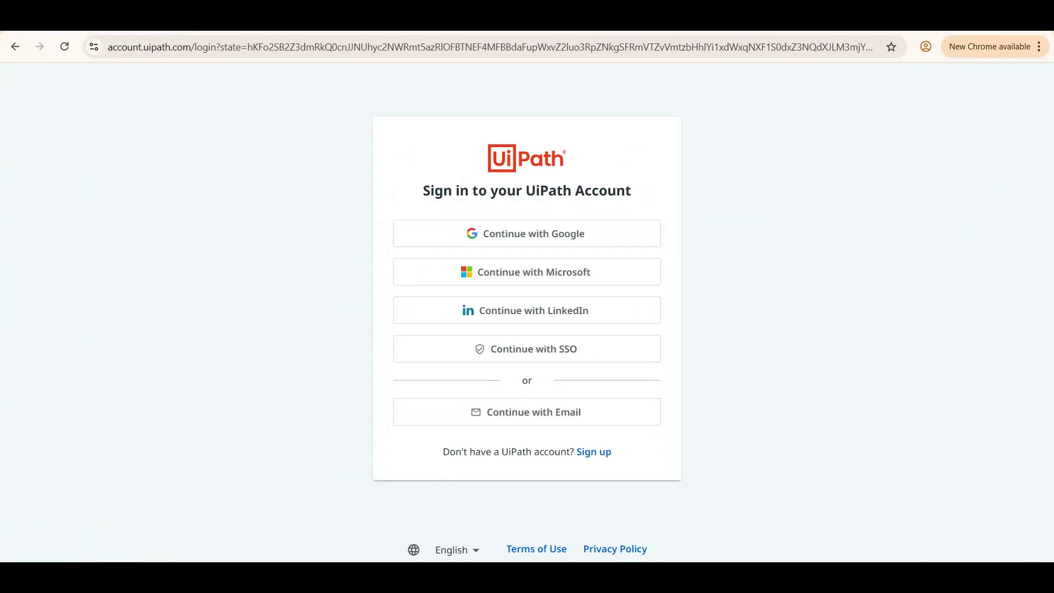
pyautogui.hotkey('ctrl', 'l')
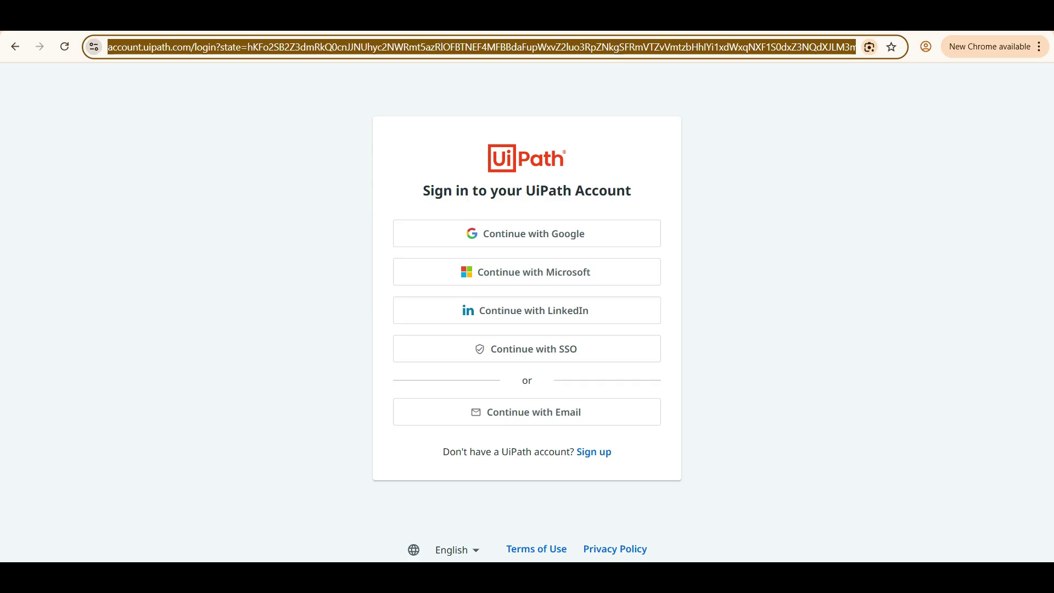
pyautogui.write('cloud.uipath.com')
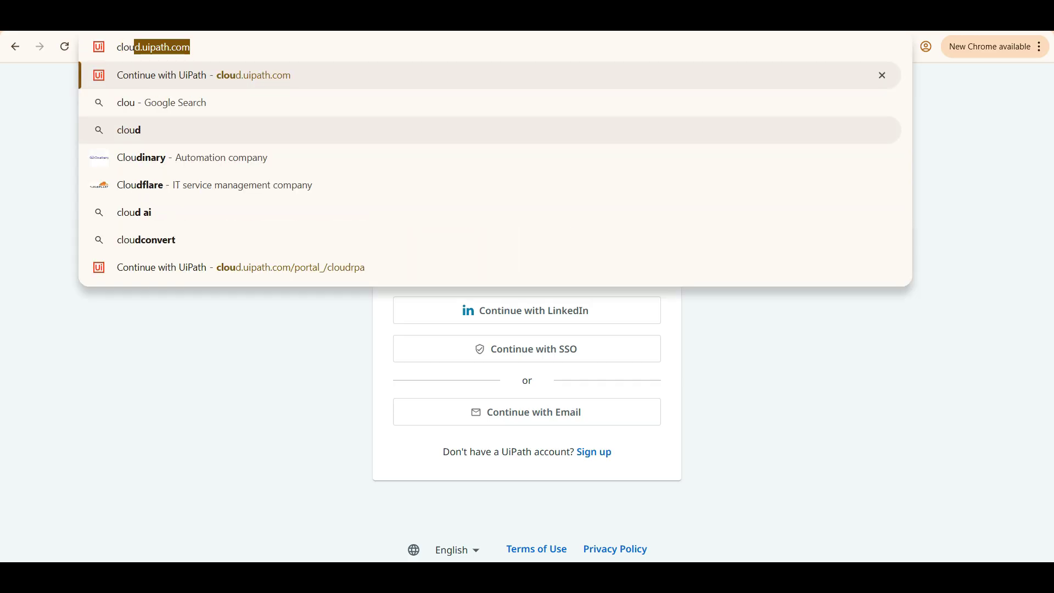
pyautogui.press('Return')
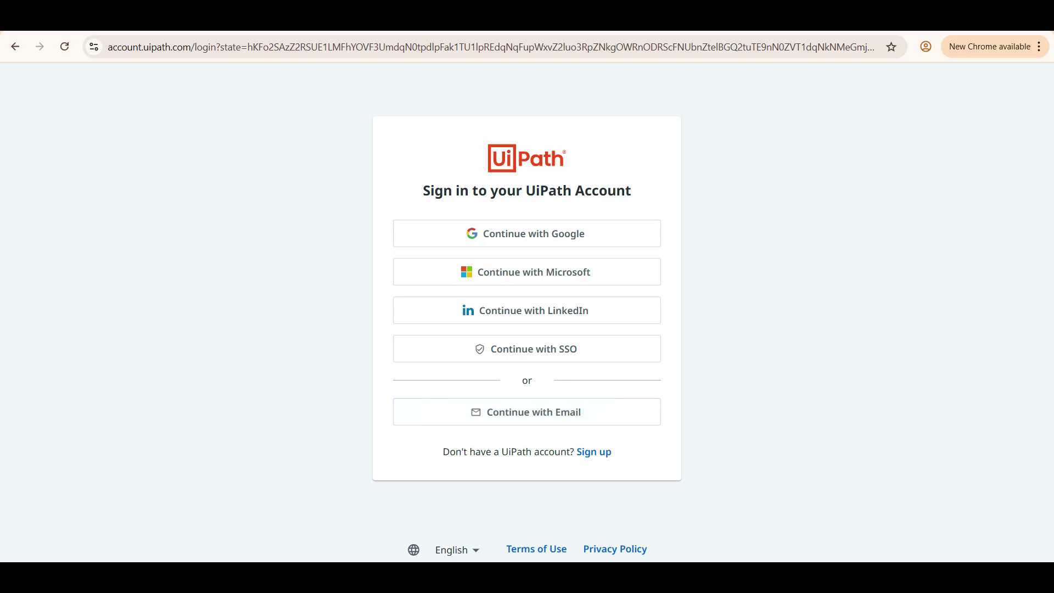
# - Choose to continue with e-mail on the UiPath sign-in page
pyautogui.click(526, 412)
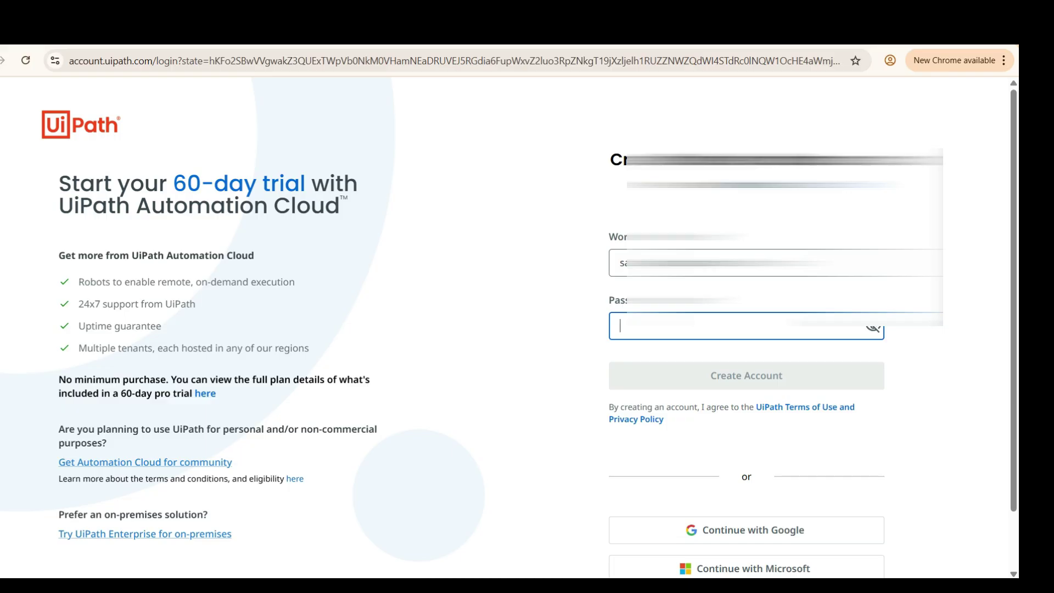
# - Enter a strong password that meets every rule in the Password field
pyautogui.write('Sam')
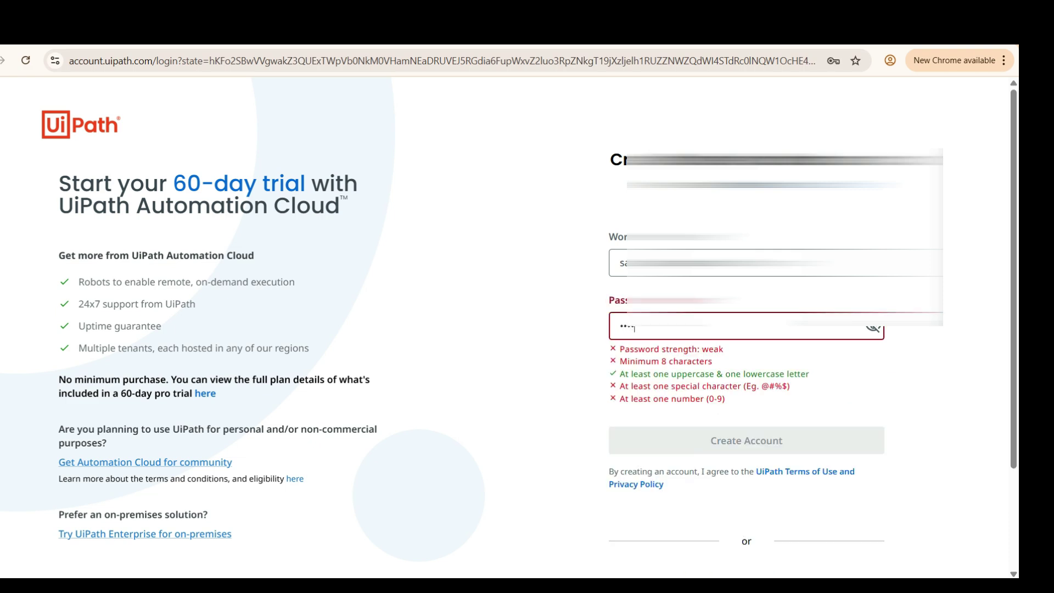
pyautogui.hotkey('ctrl', 'a')
pyautogui.write('•••••••••')
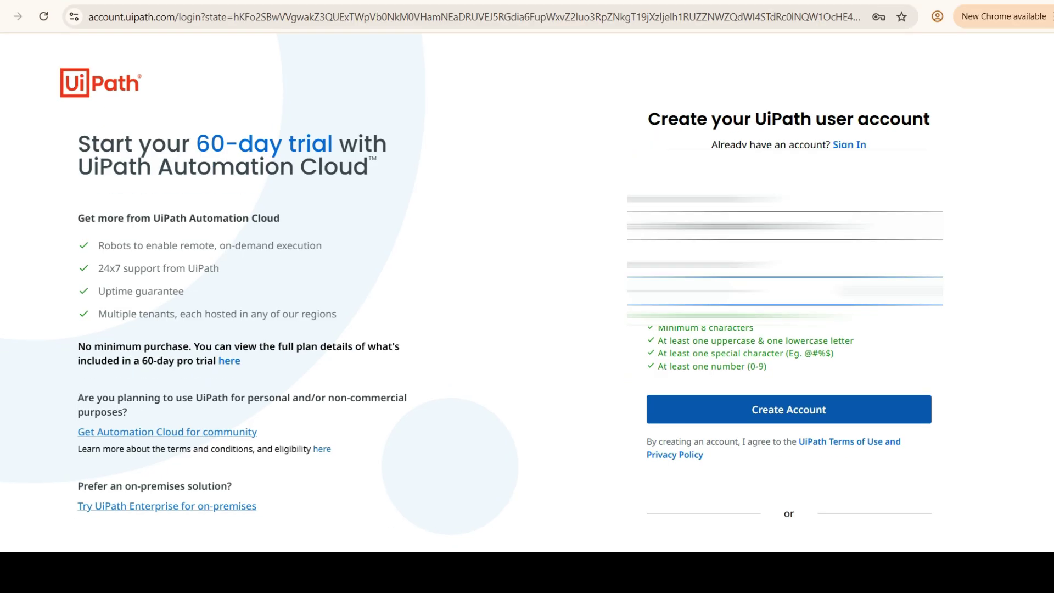
# - Review the sign-up form and submit it to create the account
pyautogui.press('Return')
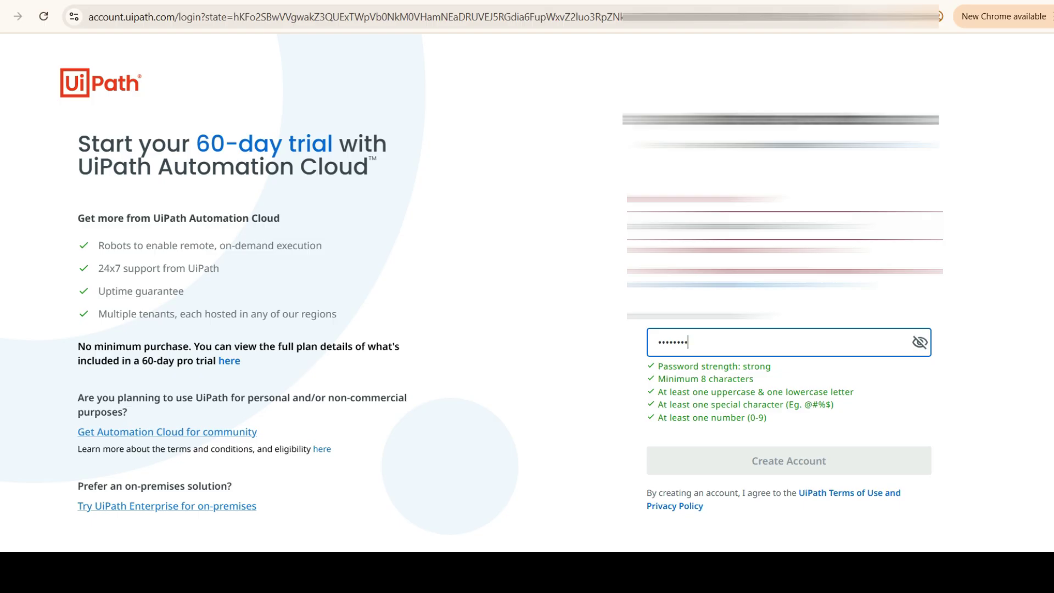
pyautogui.scroll(-3, 527, 285)
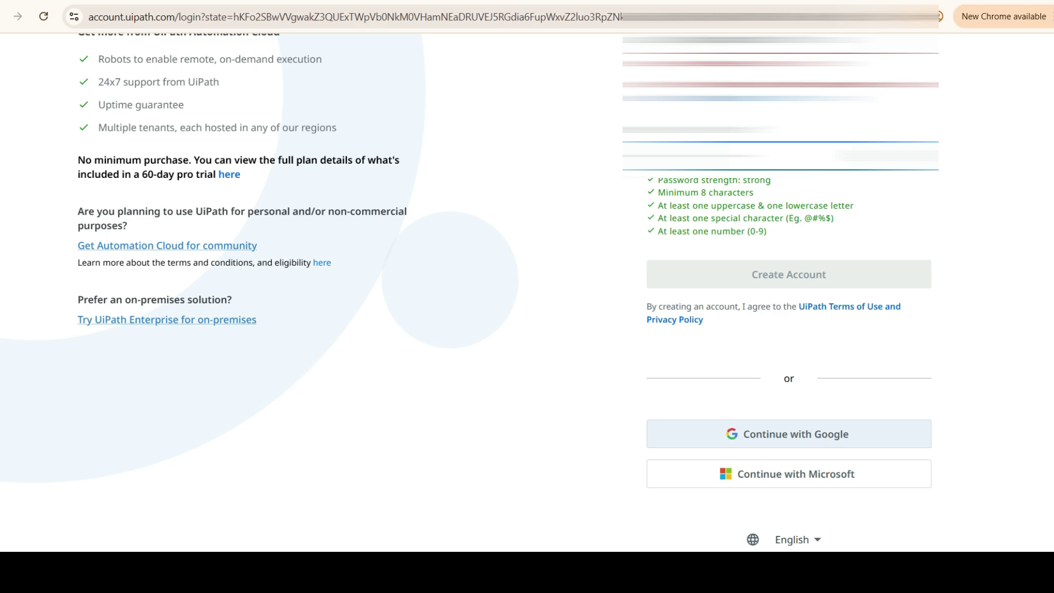
pyautogui.scroll(1, 527, 285)
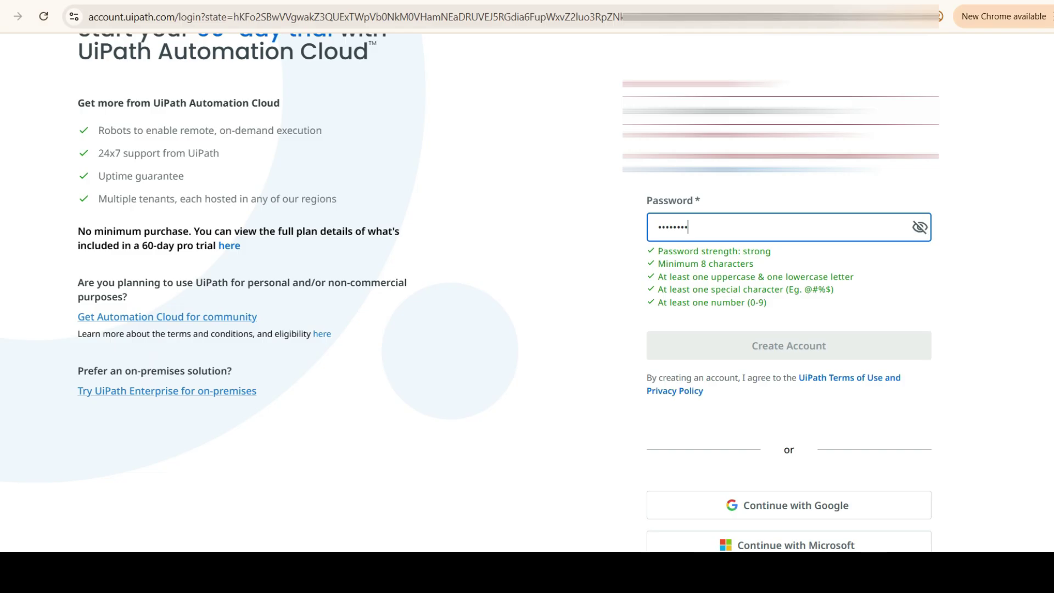
pyautogui.scroll(-1, 789, 434)
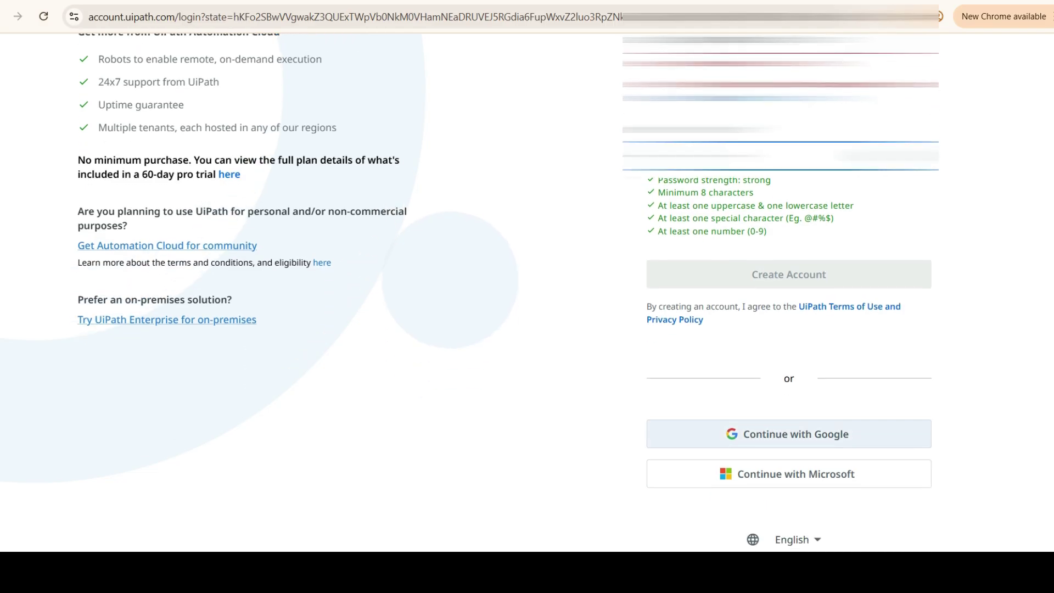
pyautogui.press('Return')
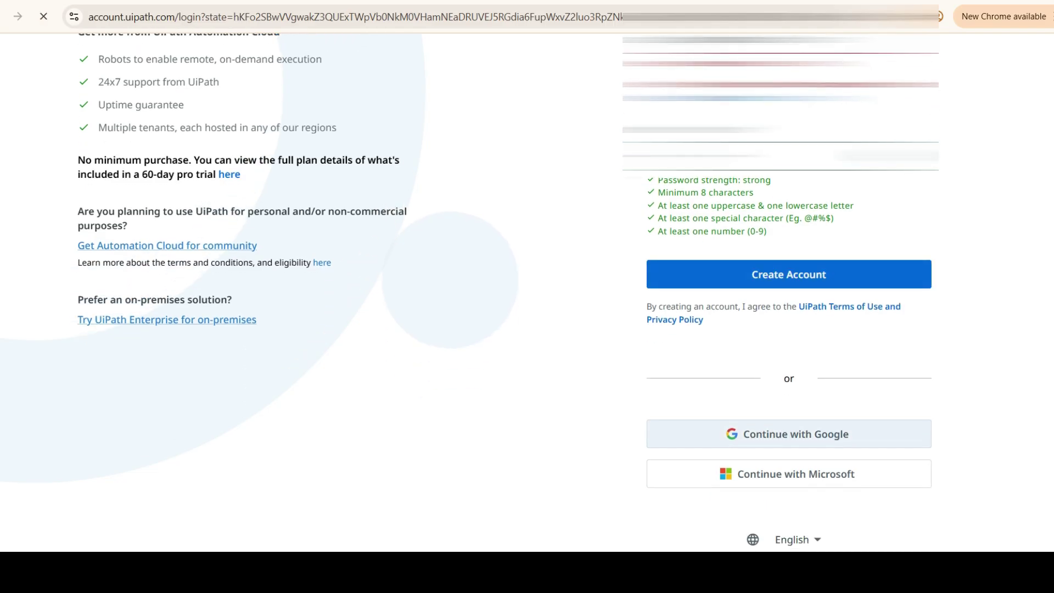
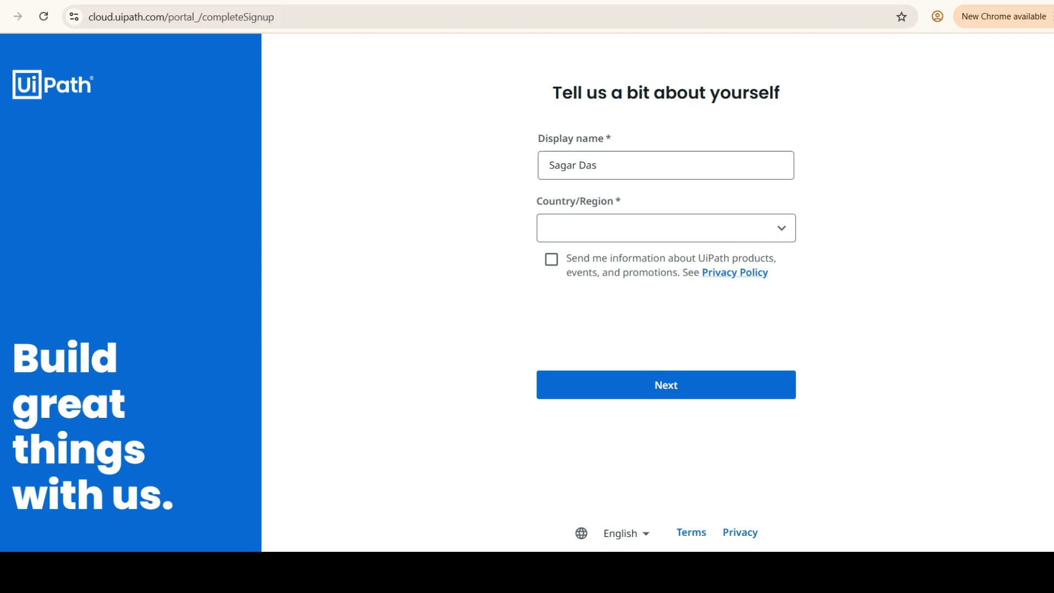
# - Fill in the user's name field and set Country/Region to India
pyautogui.click(666, 228)
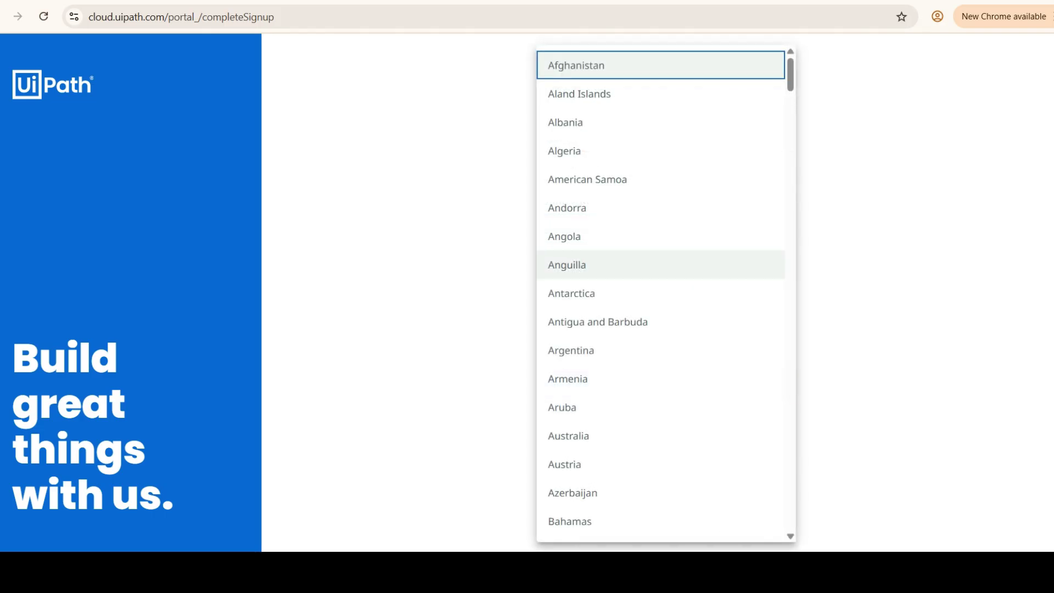
pyautogui.scroll(-3, 604, 286)
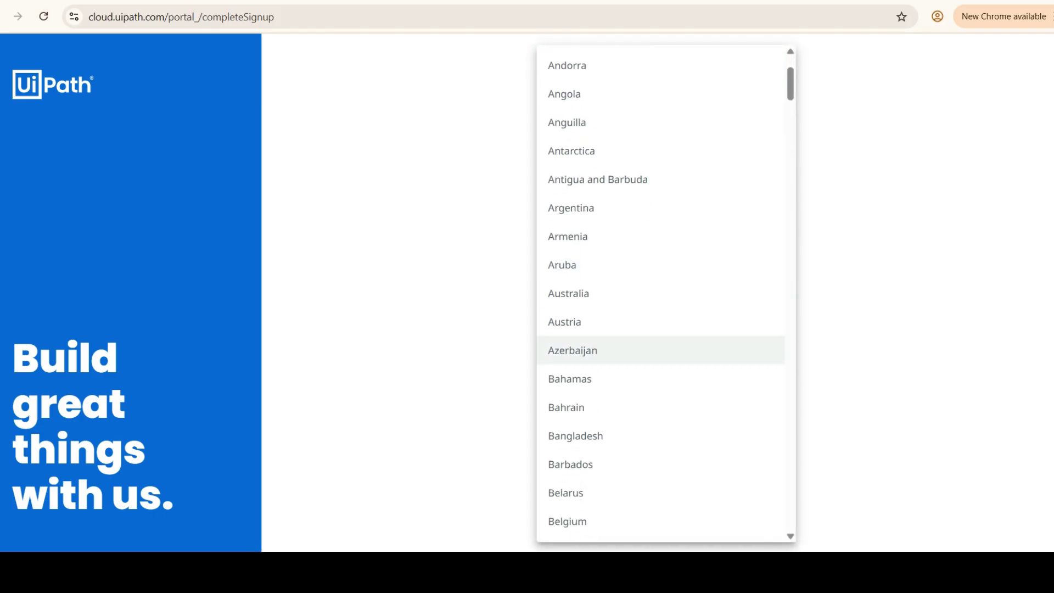
pyautogui.write('india')
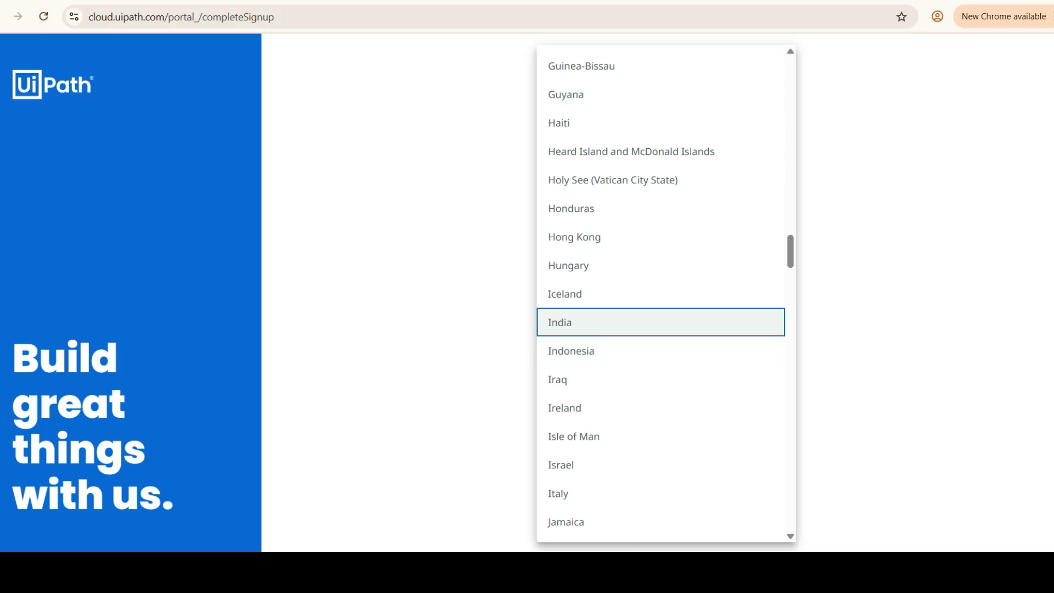
pyautogui.press('Return')
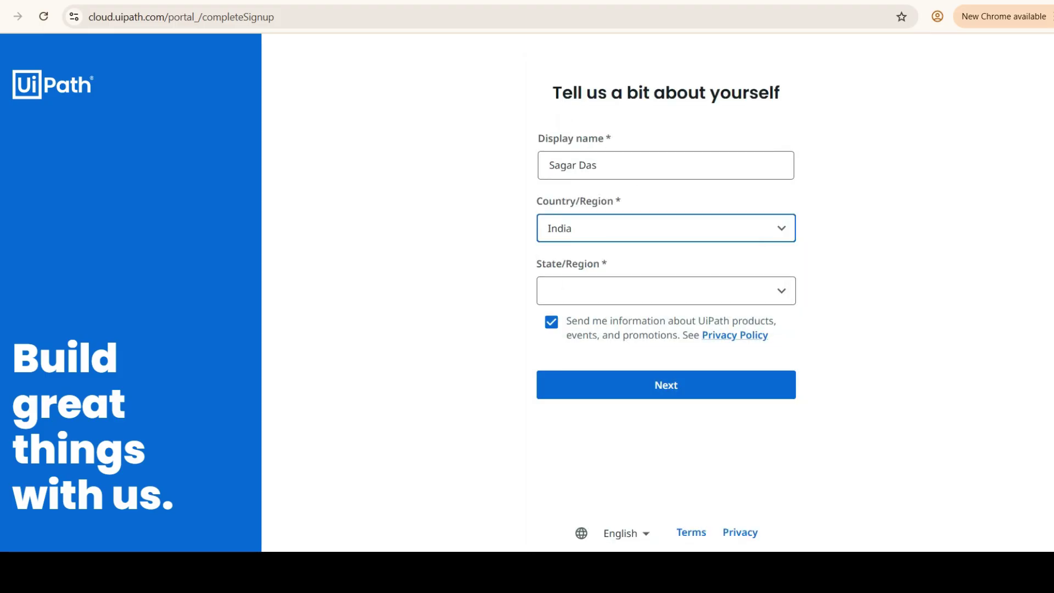
# - Choose an Indian state from the State/Region list
pyautogui.click(658, 290)
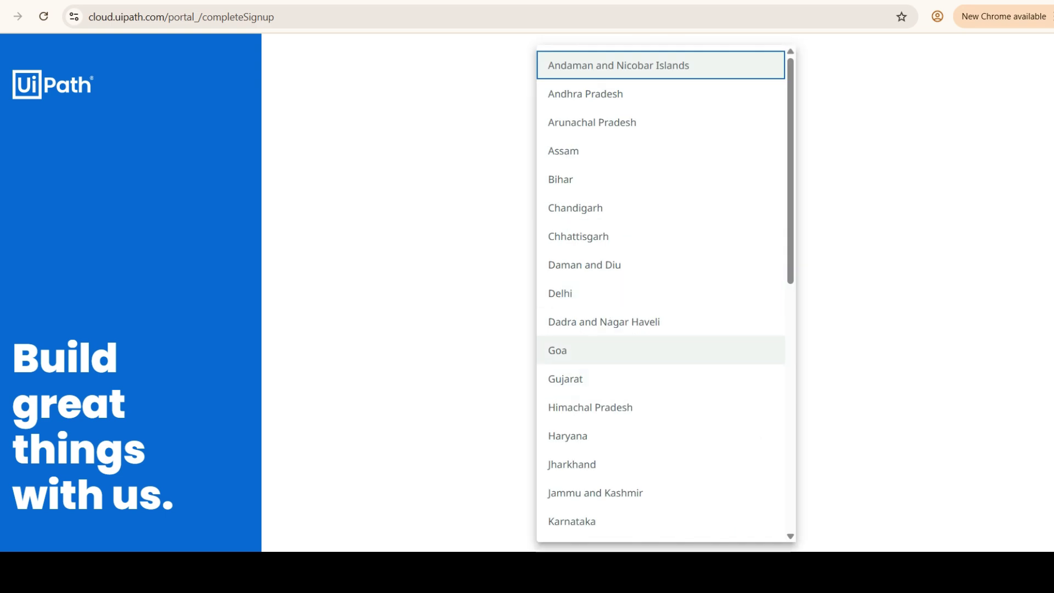
pyautogui.scroll(-5, 658, 329)
pyautogui.scroll(-3, 658, 330)
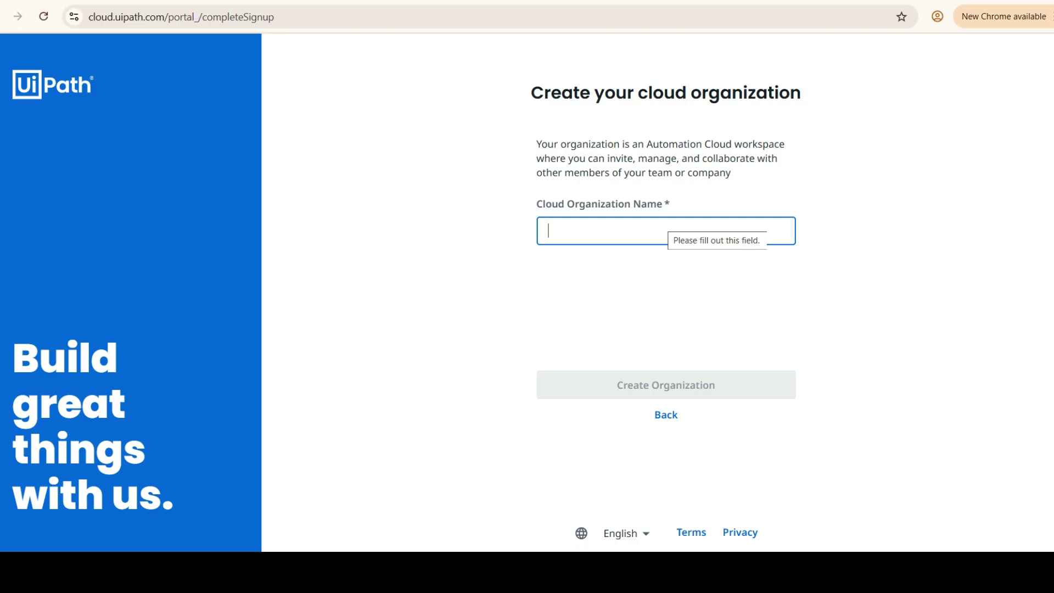
# - Enter ABC as the Cloud Organization Name and create the organization
pyautogui.write('ABC')
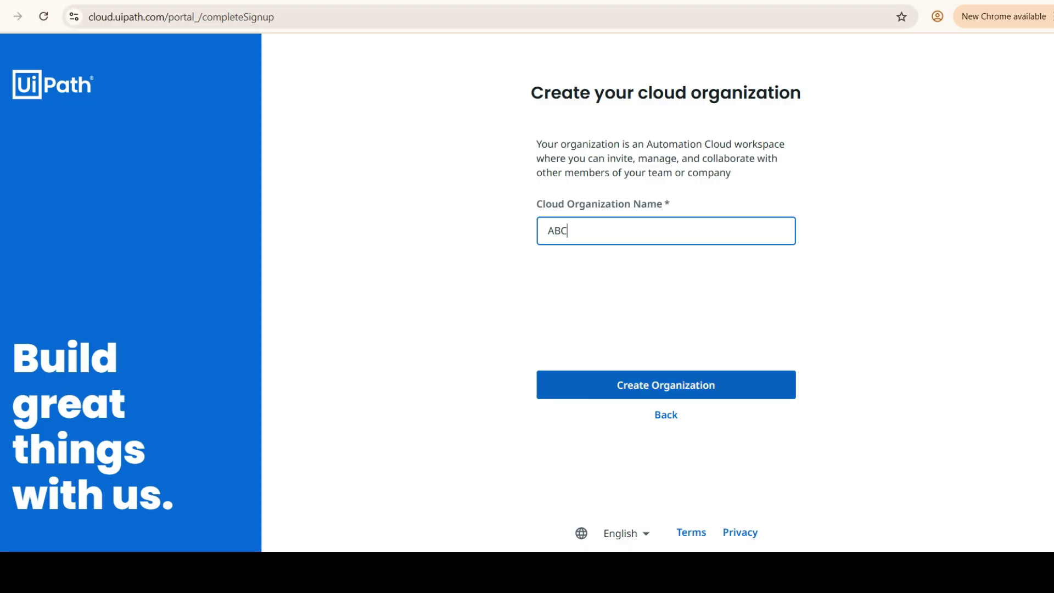
pyautogui.click(666, 384)
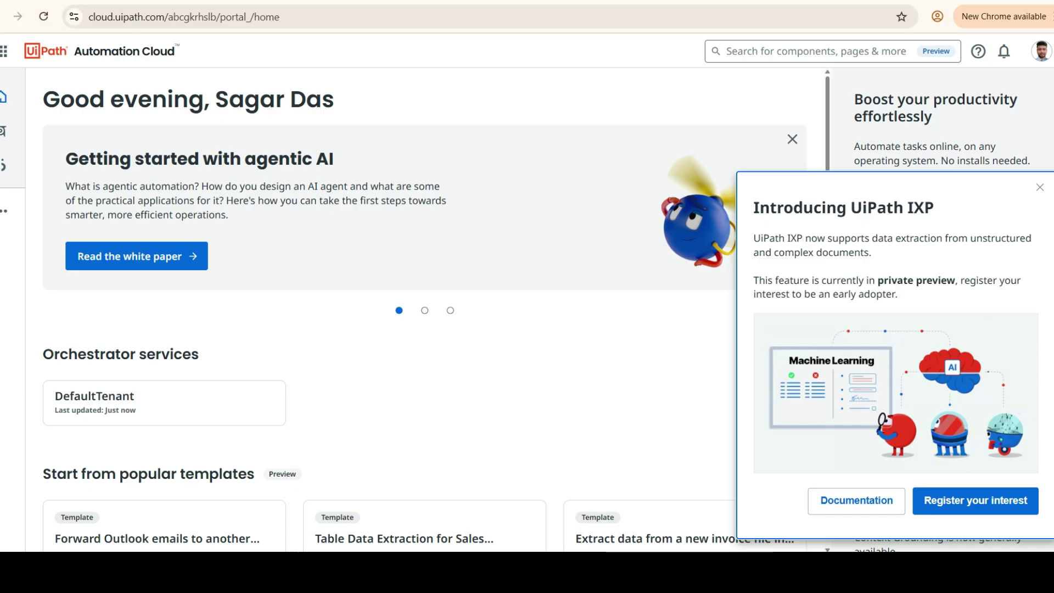
# - Close the 'Introducing UiPath IXP' popup with its X button
pyautogui.click(1039, 187)
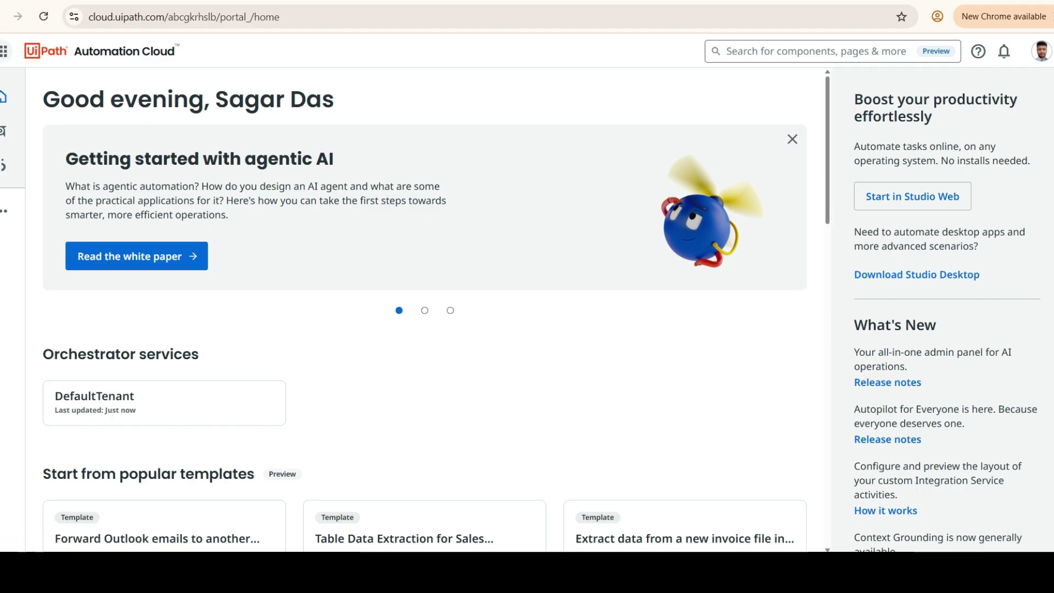
# - Go to Admin from the app launcher and look over the Administration settings tiles
pyautogui.click(3, 51)
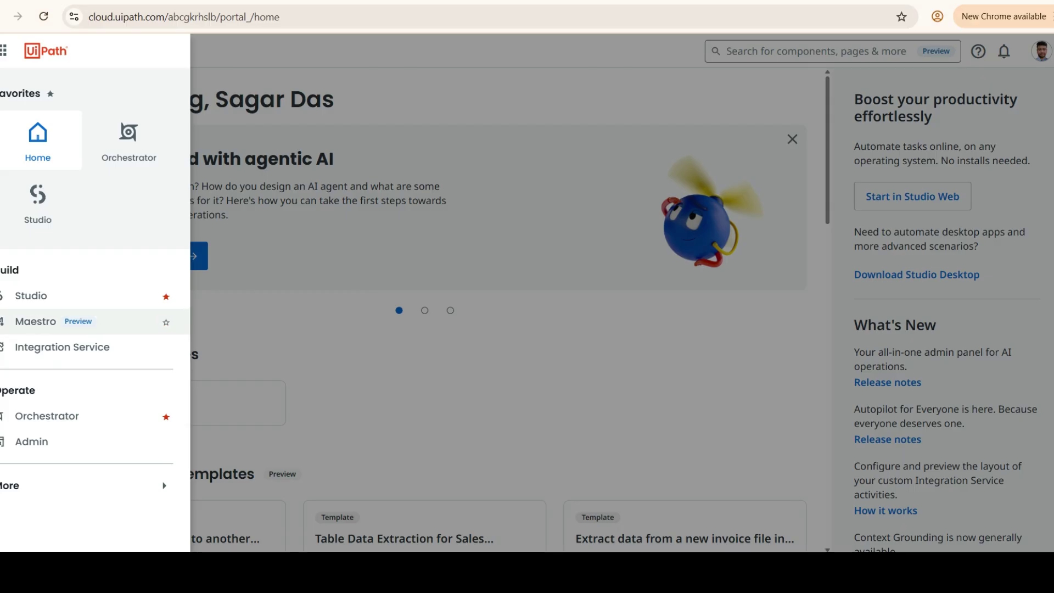
pyautogui.click(31, 442)
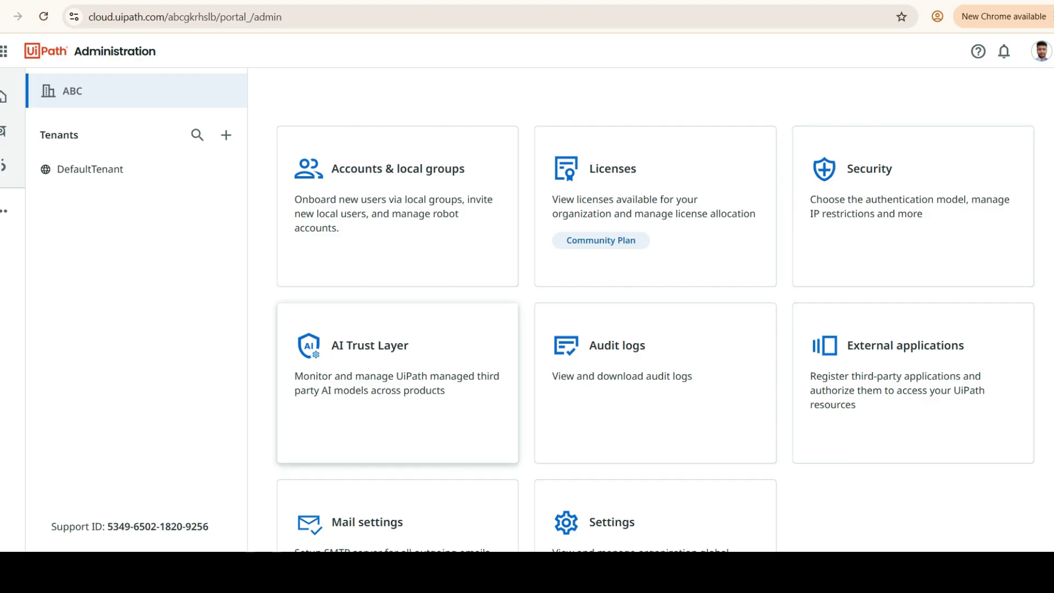
pyautogui.scroll(-2, 398, 417)
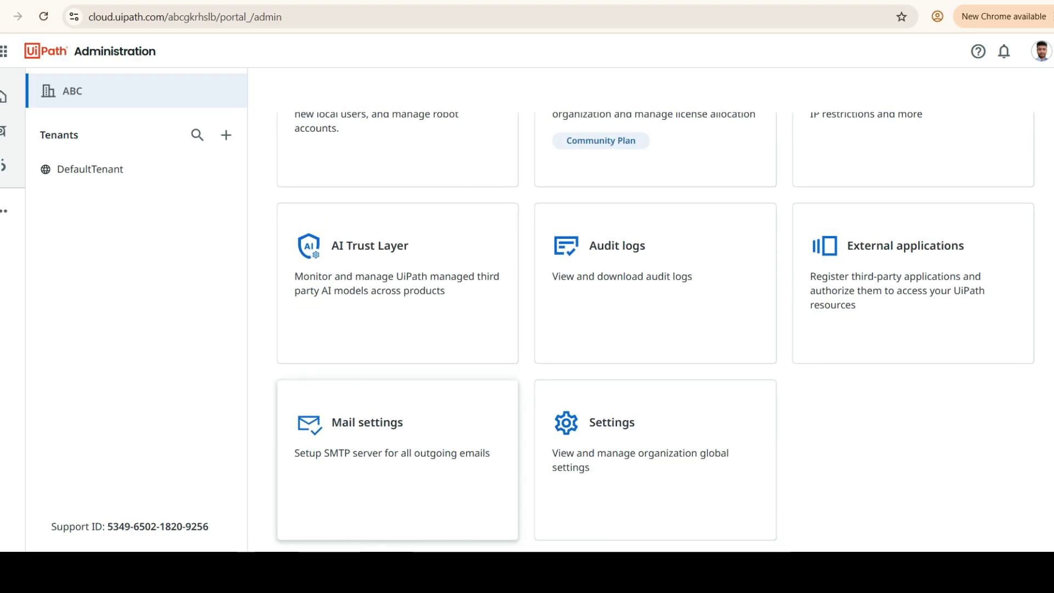
pyautogui.scroll(2, 655, 220)
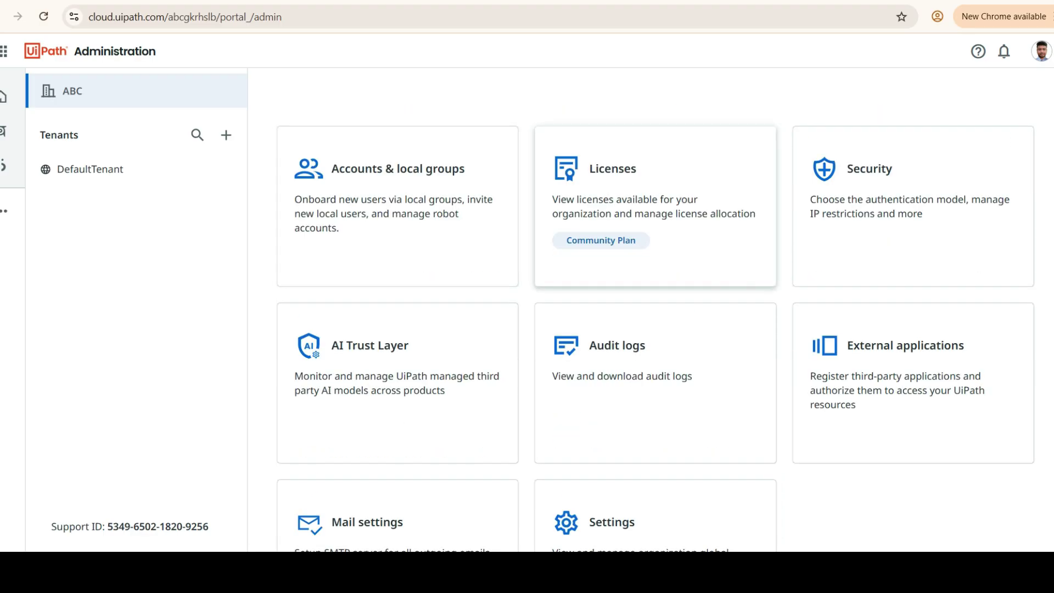
# - Open the Licenses card and switch to the Robots & services tab
pyautogui.click(655, 220)
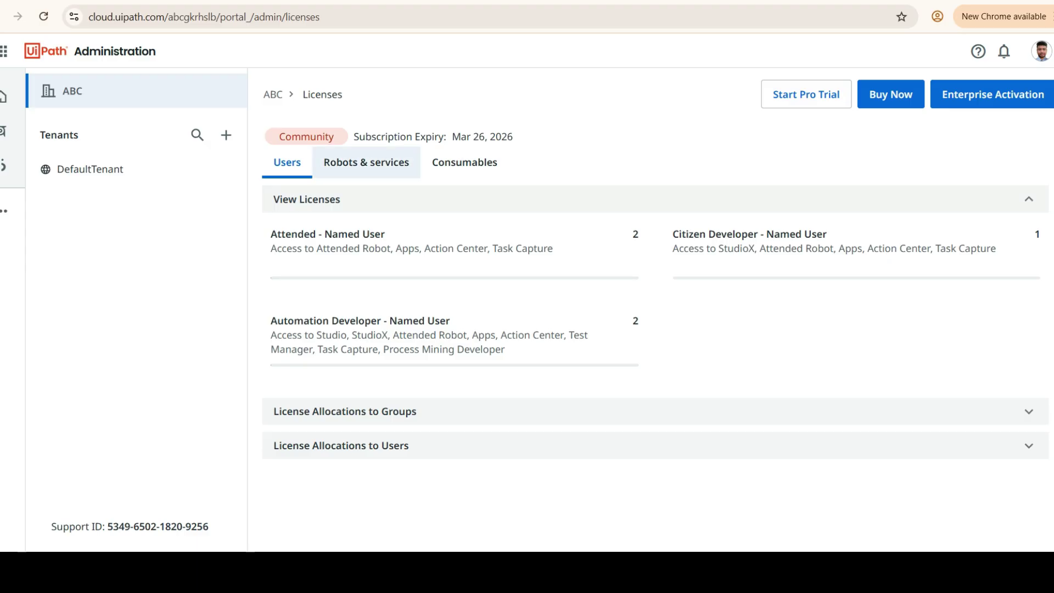
pyautogui.click(366, 161)
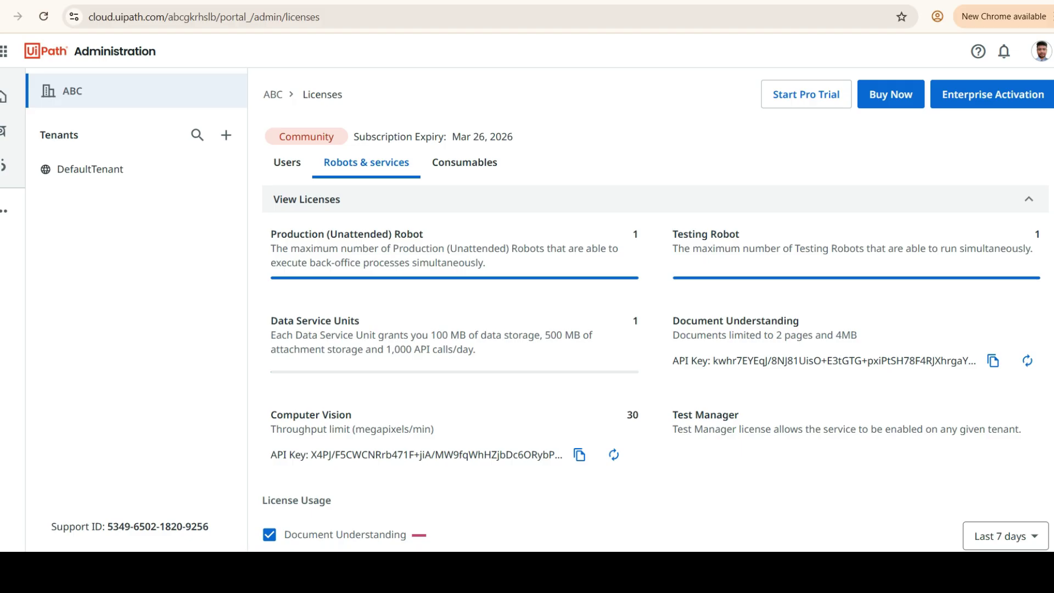
# - Highlight the Production Robot, Testing Robot and Data Service Units counts, then scroll to the usage chart
pyautogui.moveTo(631, 234); pyautogui.dragTo(637, 266)
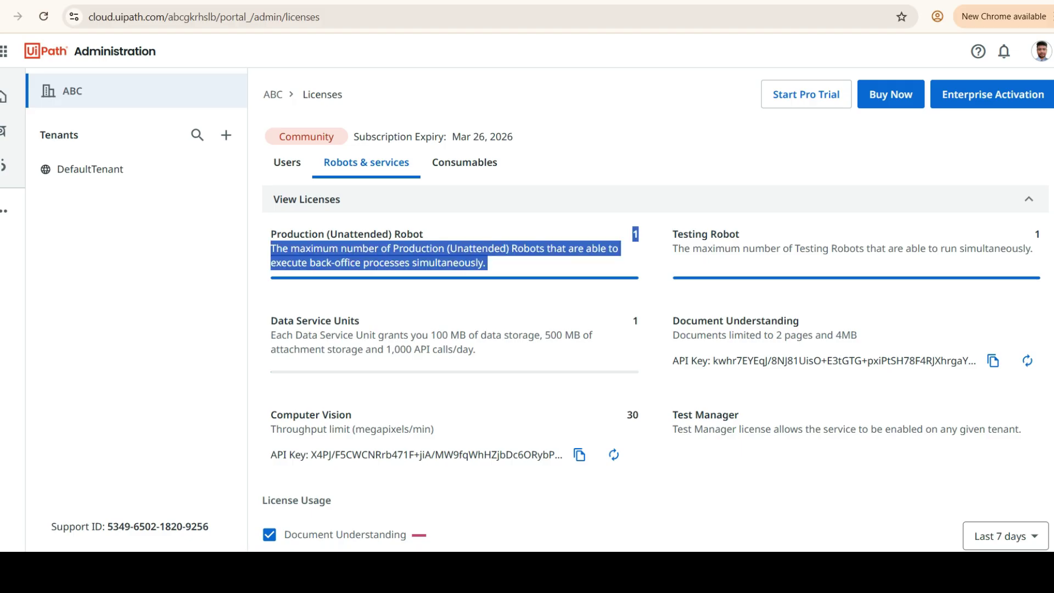
pyautogui.doubleClick(1037, 234)
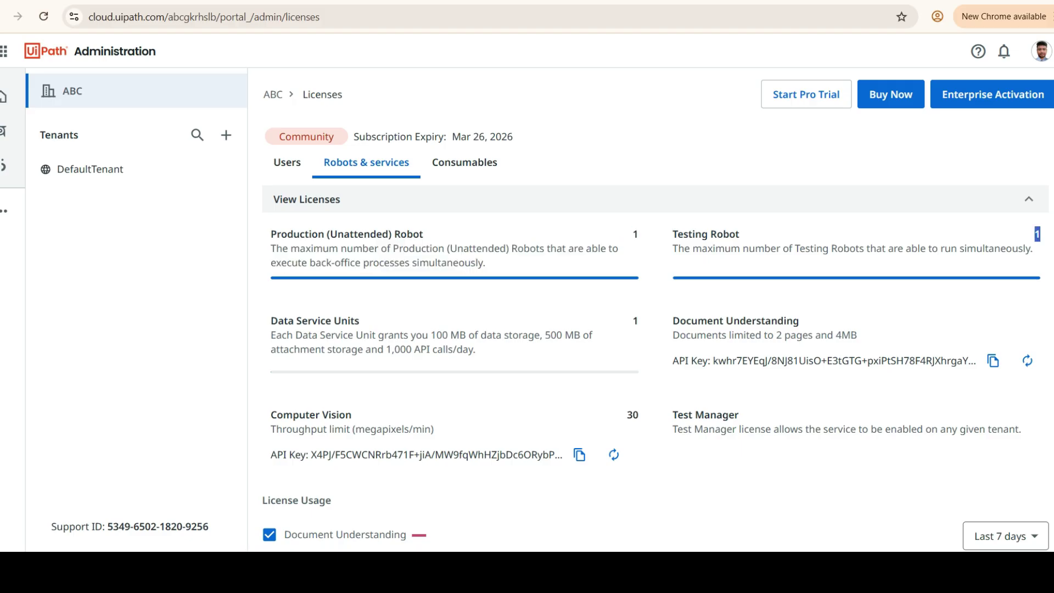
pyautogui.doubleClick(635, 321)
pyautogui.scroll(-3, 655, 307)
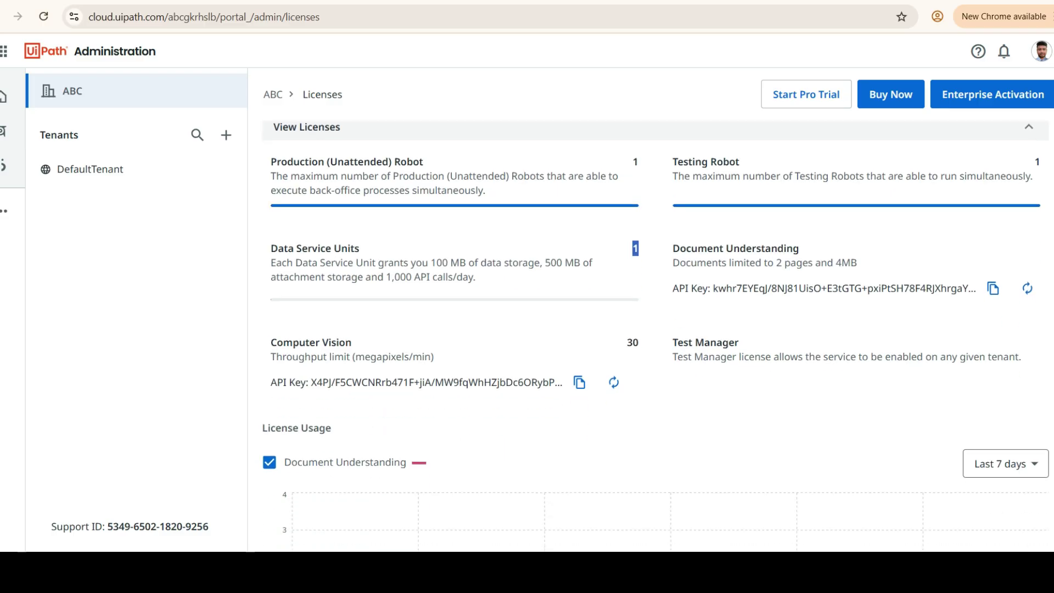
pyautogui.scroll(-4, 655, 329)
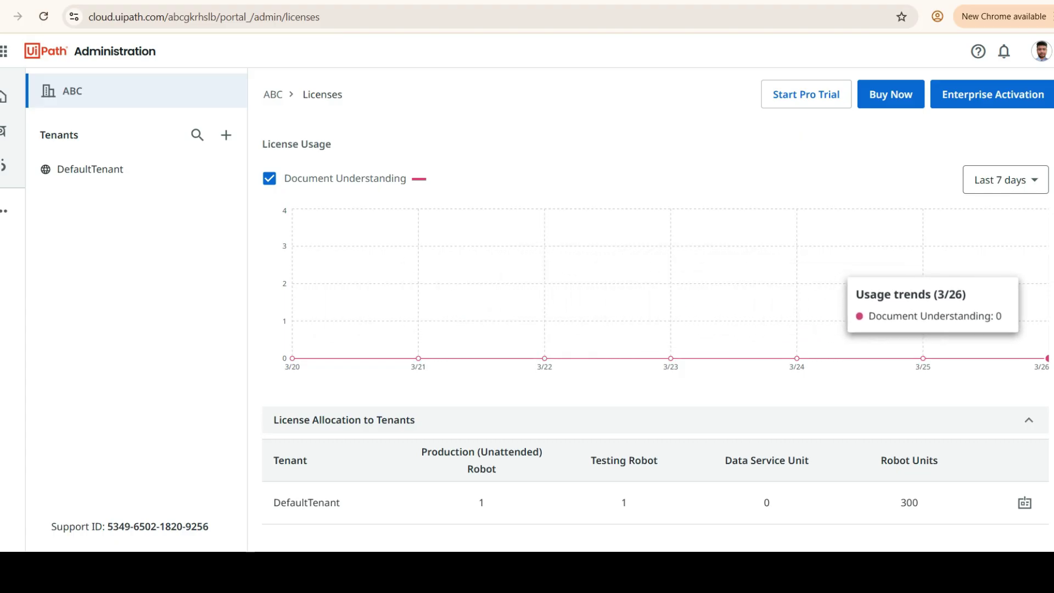
pyautogui.click(1005, 180)
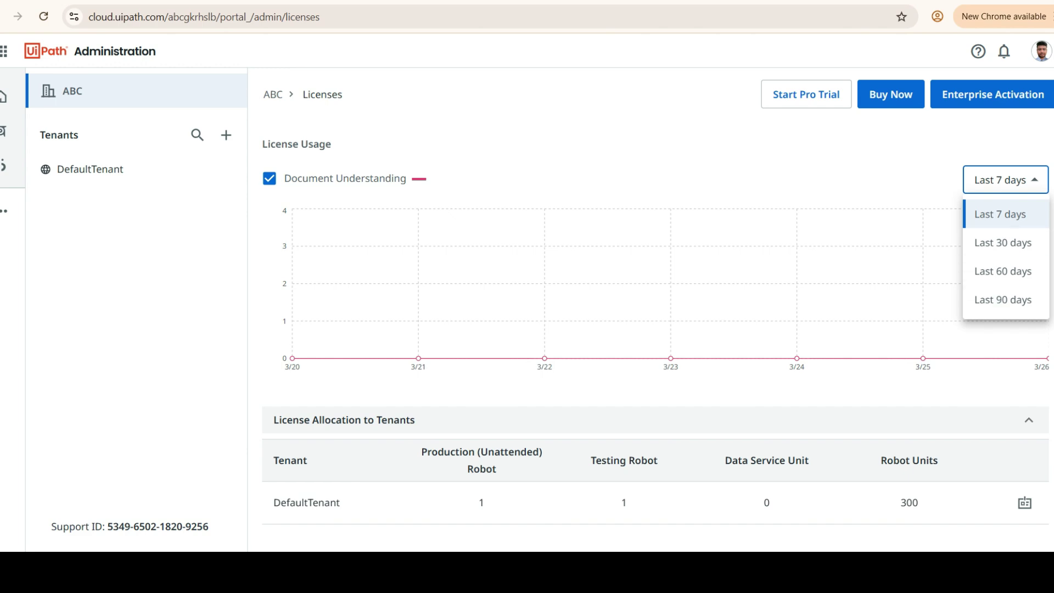
pyautogui.scroll(-1, 1002, 272)
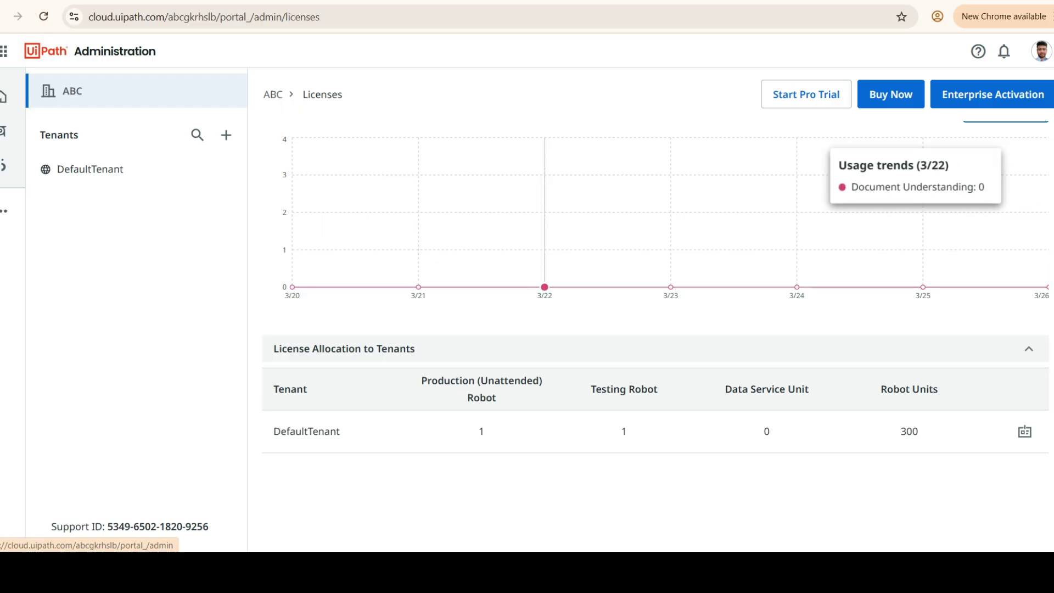
pyautogui.scroll(4, 543, 296)
pyautogui.scroll(4, 653, 329)
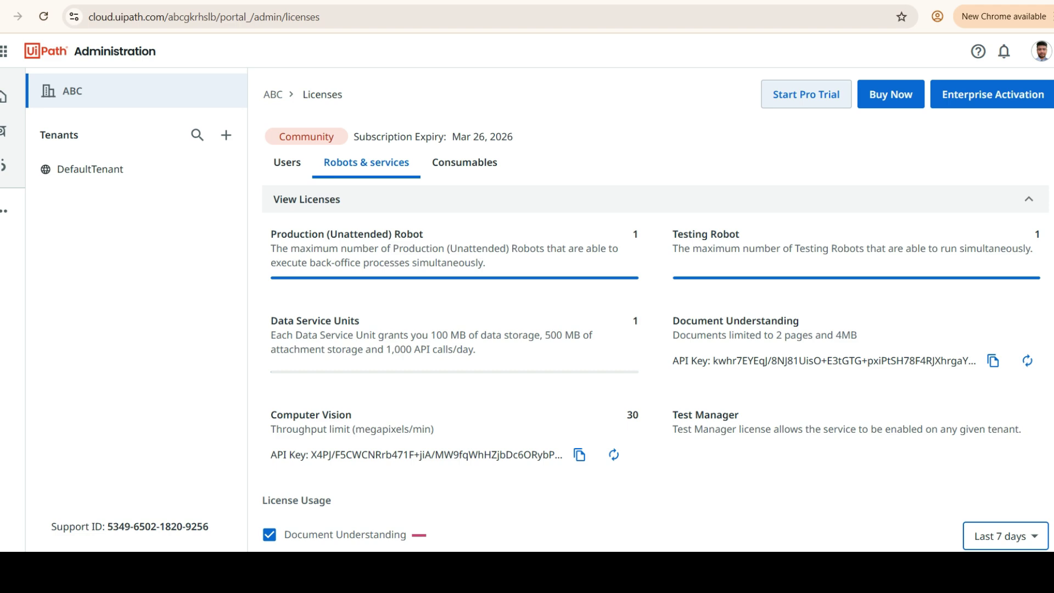
# - Begin the Pro Trial upgrade and scroll through its sign-up form
pyautogui.click(805, 94)
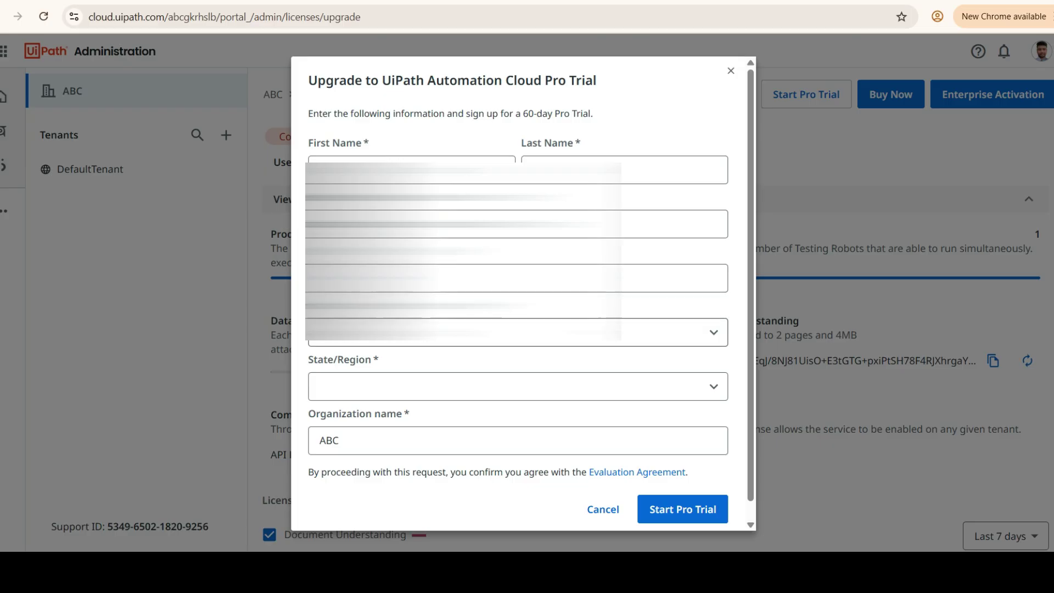
pyautogui.scroll(-1, 519, 291)
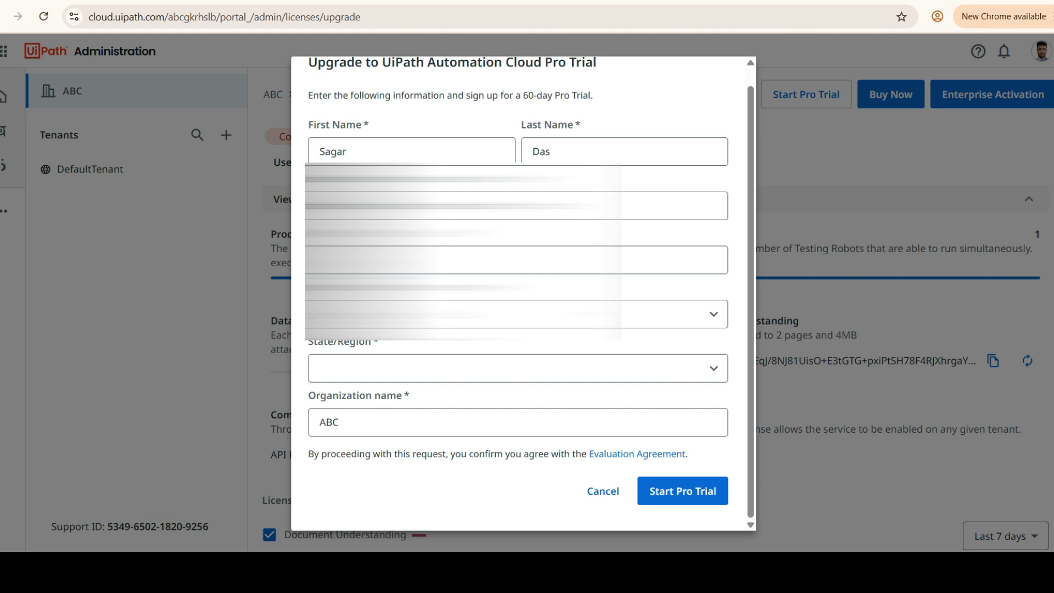
pyautogui.scroll(1, 518, 291)
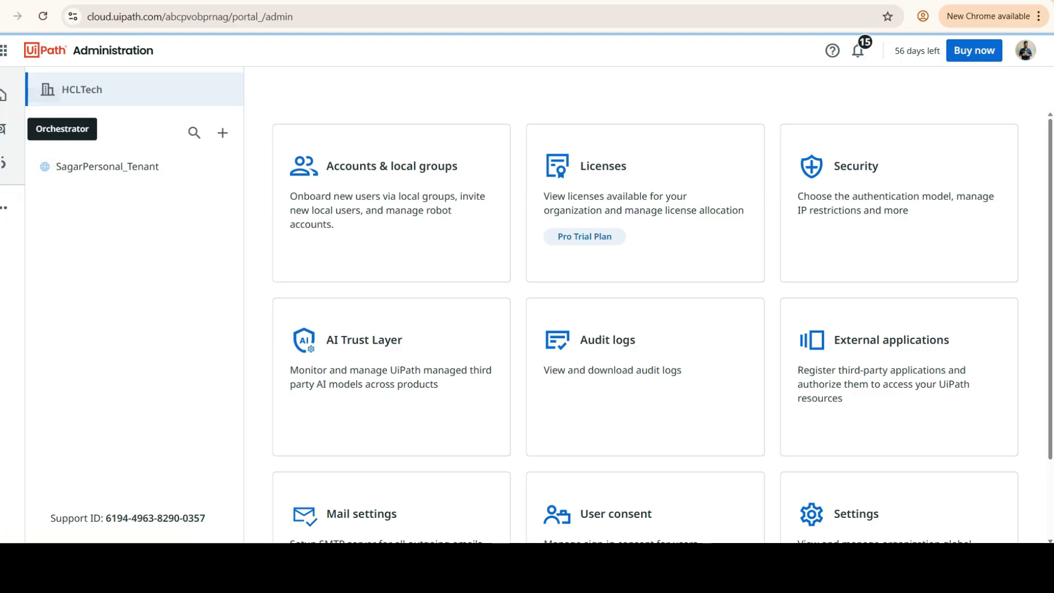
# - Launch Orchestrator for the trial tenant from the app launcher's Operate section
pyautogui.click(4, 50)
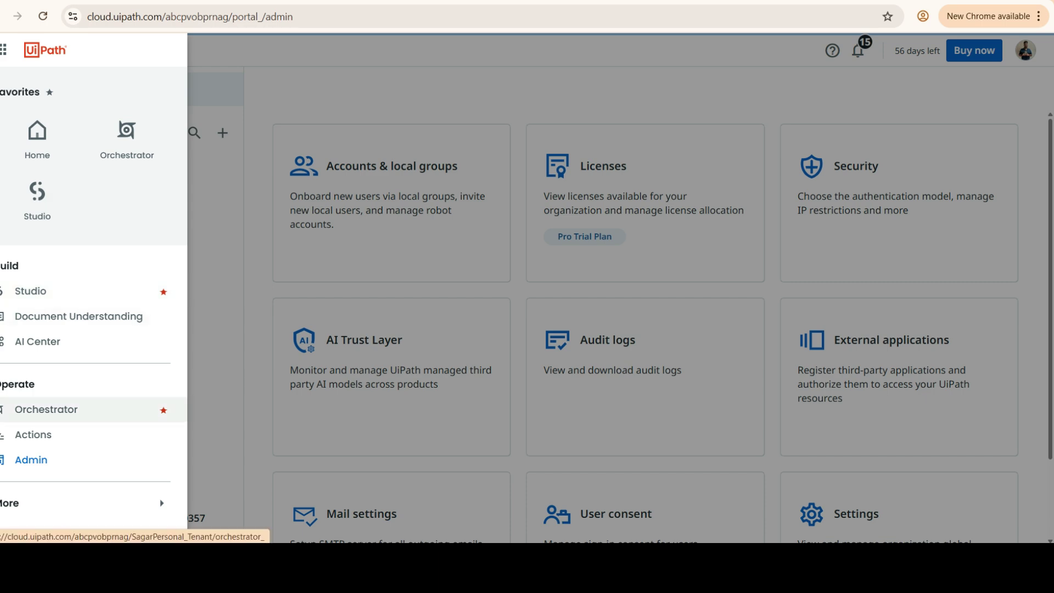
pyautogui.click(46, 409)
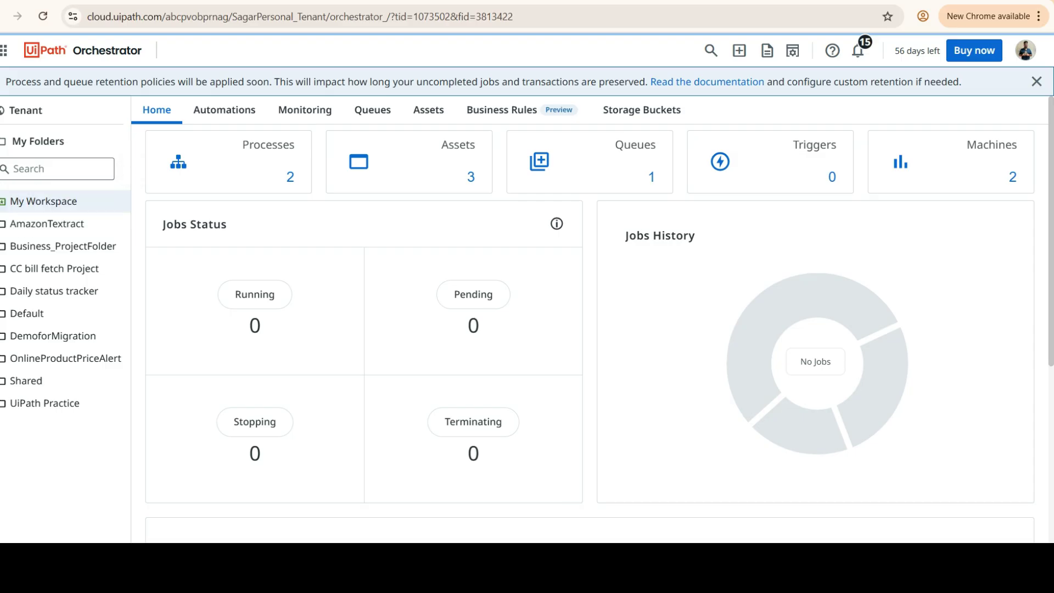
# - Switch to the Tenant view to list its three robots, one attended and two unattended
pyautogui.click(24, 109)
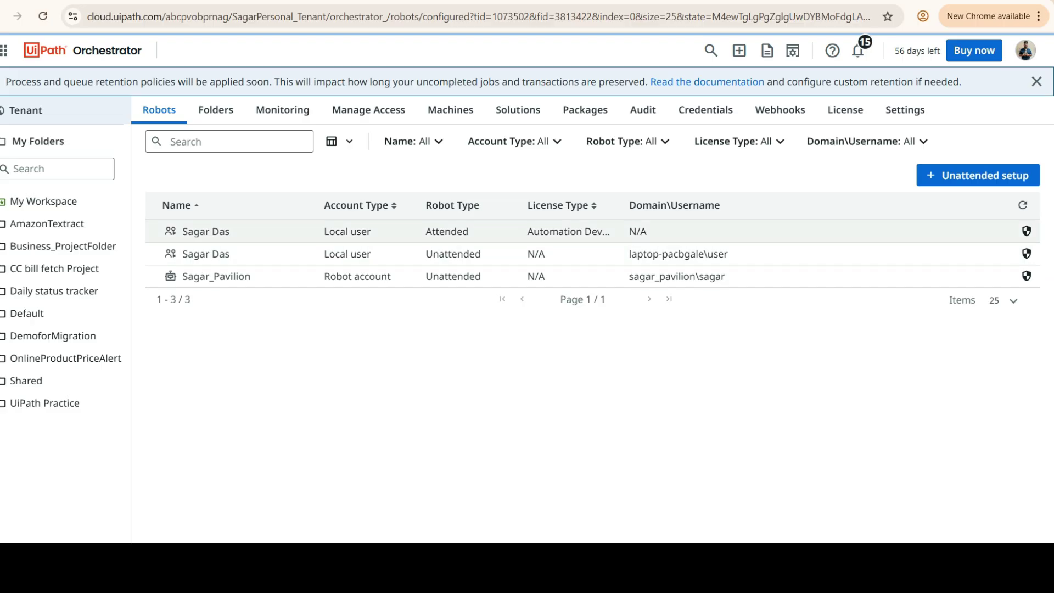
# - Open Folders to see the AmazonTextract folder's local user and robot account
pyautogui.click(216, 110)
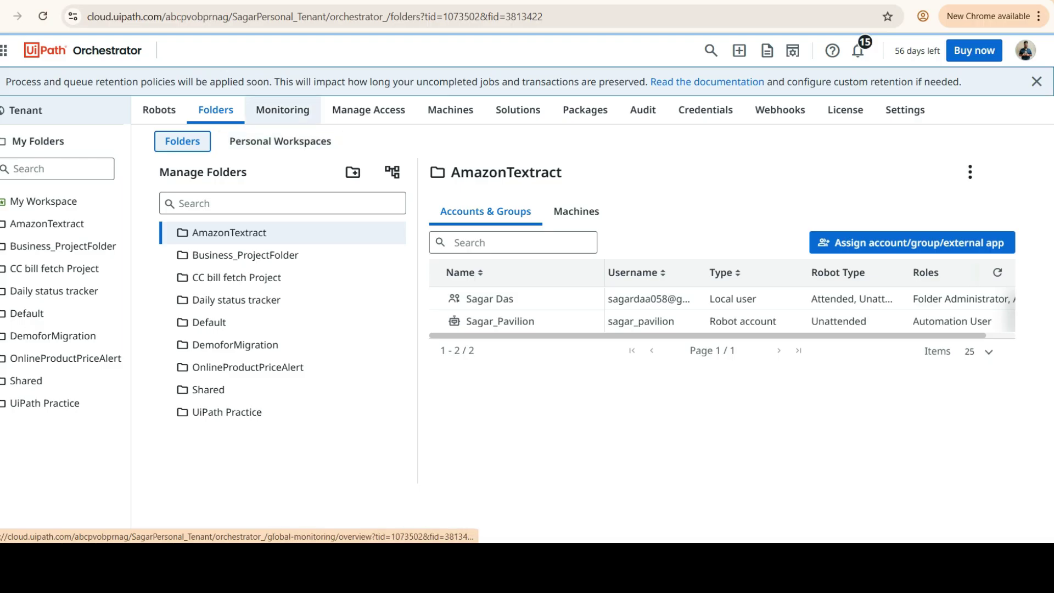
# - Open the tenant Monitoring overview showing one pending job and empty Jobs History
pyautogui.click(282, 110)
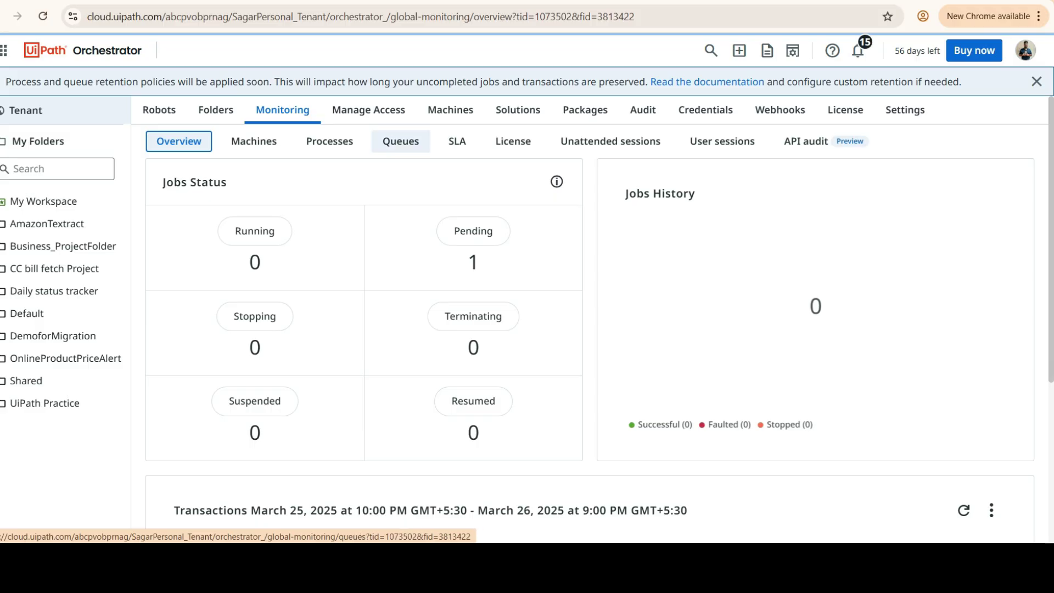
# - Open Manage Access to list six access rules for groups, a user and a robot account
pyautogui.click(368, 110)
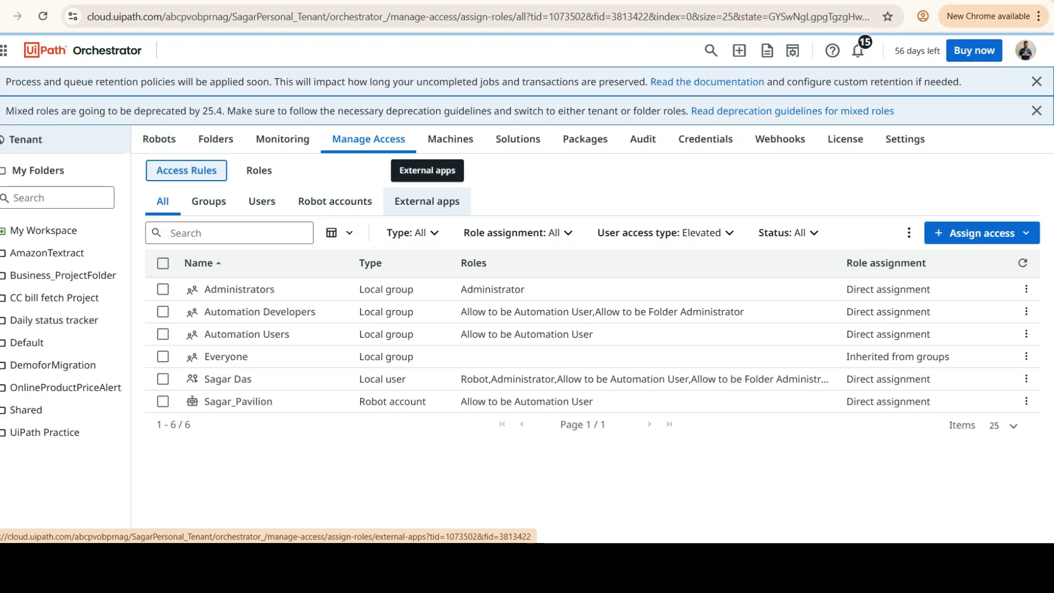
# - Show the Roles list of 14 roles, from Administrator (Mixed) to Robot (Mixed)
pyautogui.click(259, 170)
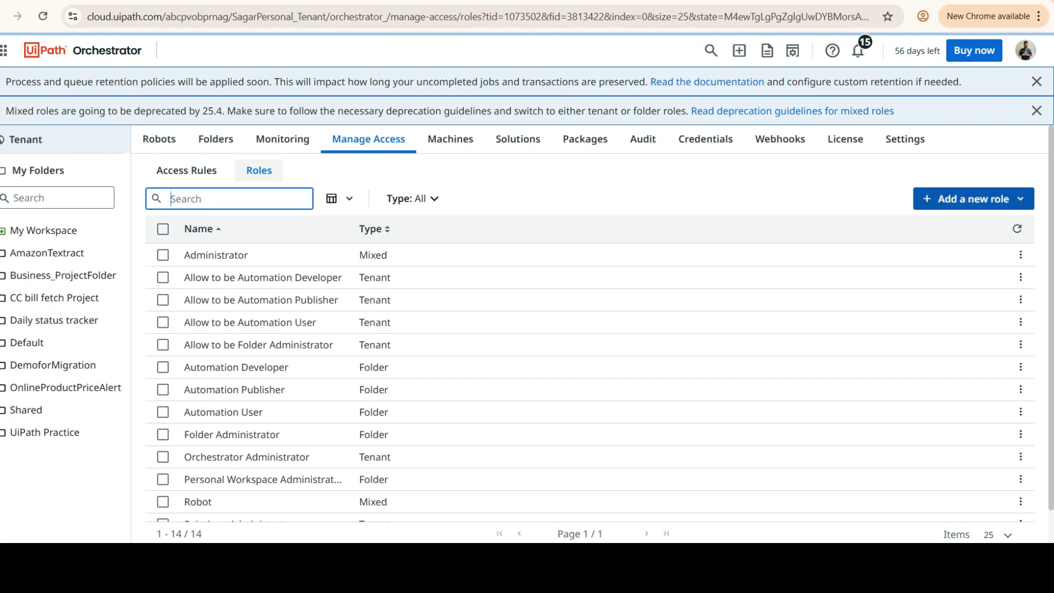
# - Check the Add a new role options, widen the Name column, then go back to Access Rules
pyautogui.click(973, 199)
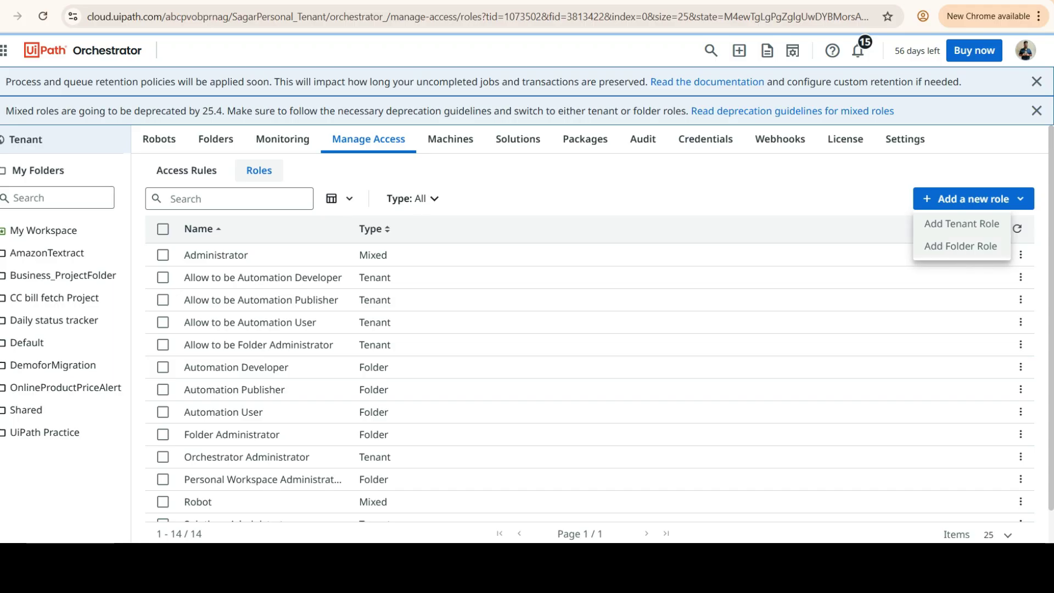
pyautogui.click(973, 199)
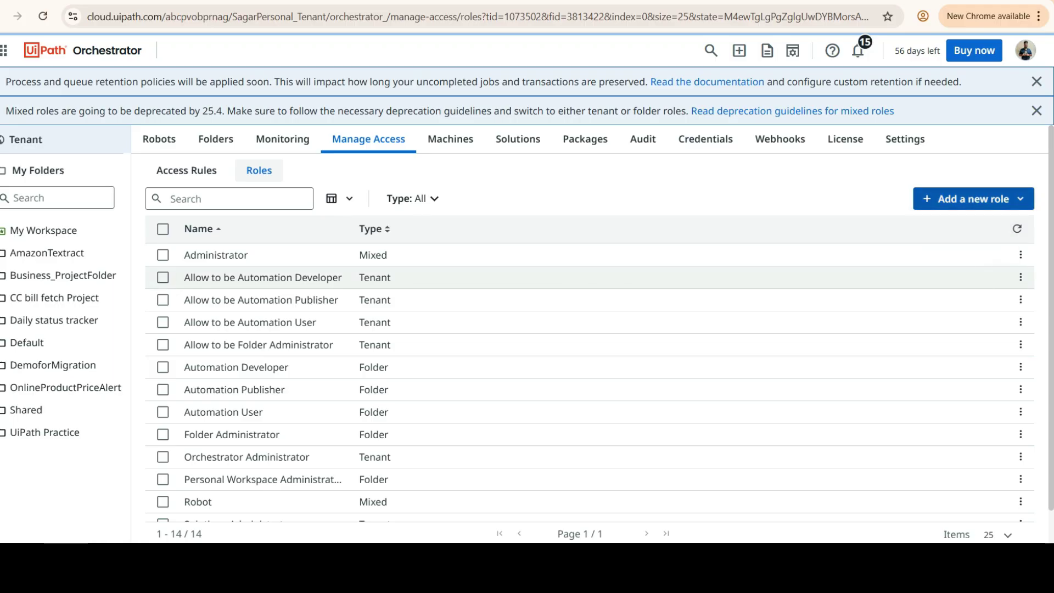
pyautogui.scroll(-1, 549, 308)
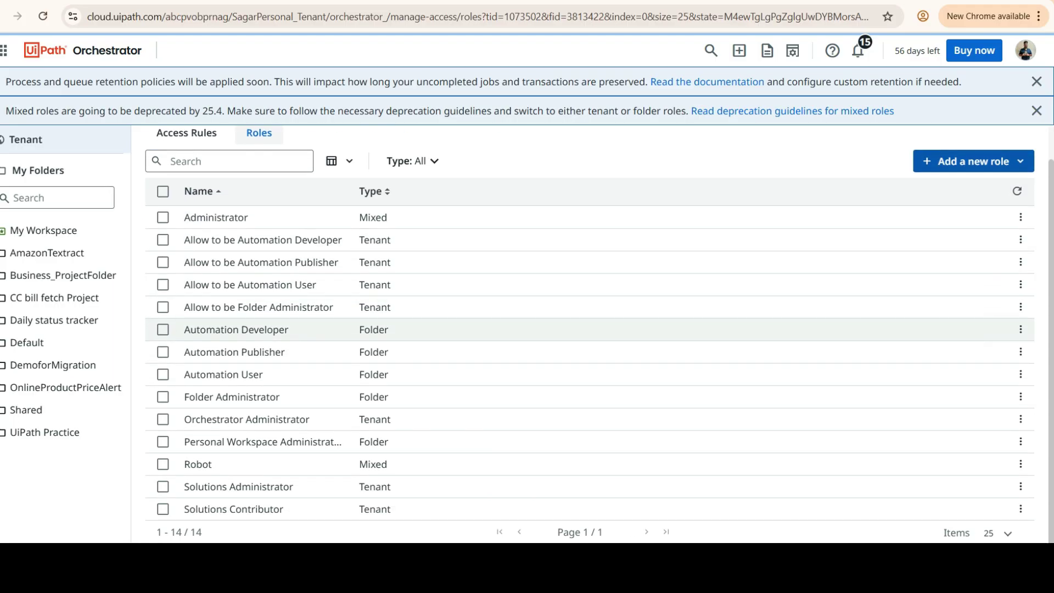
pyautogui.moveTo(354, 191); pyautogui.dragTo(375, 191)
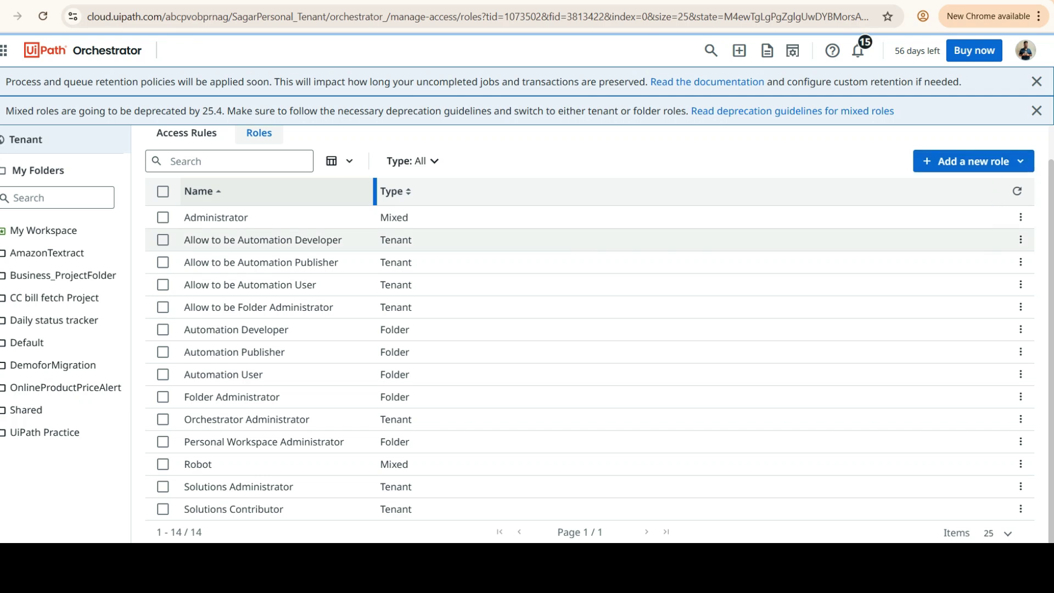
pyautogui.scroll(1, 264, 239)
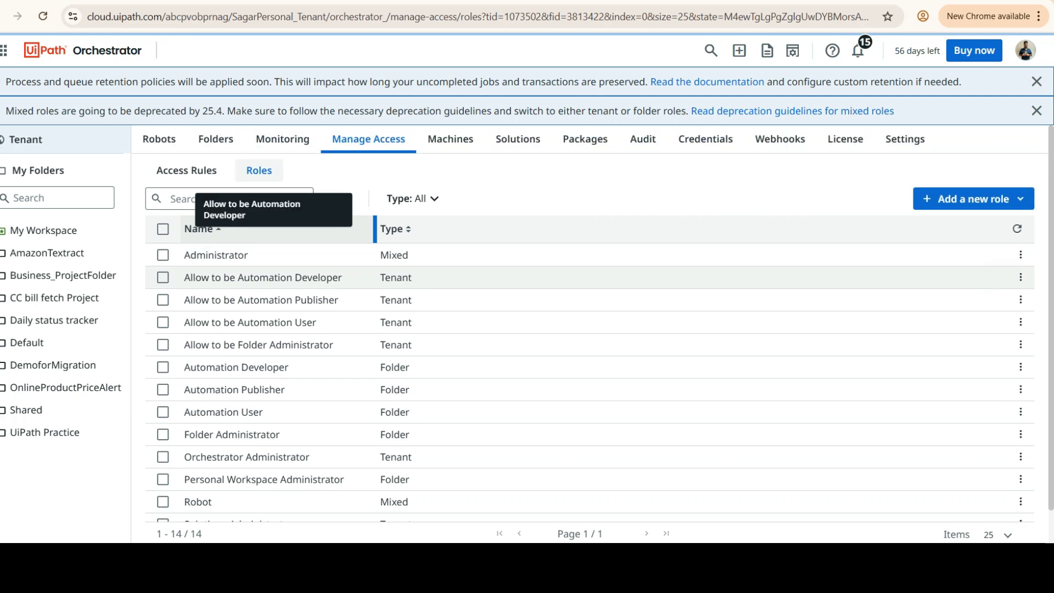
pyautogui.click(187, 170)
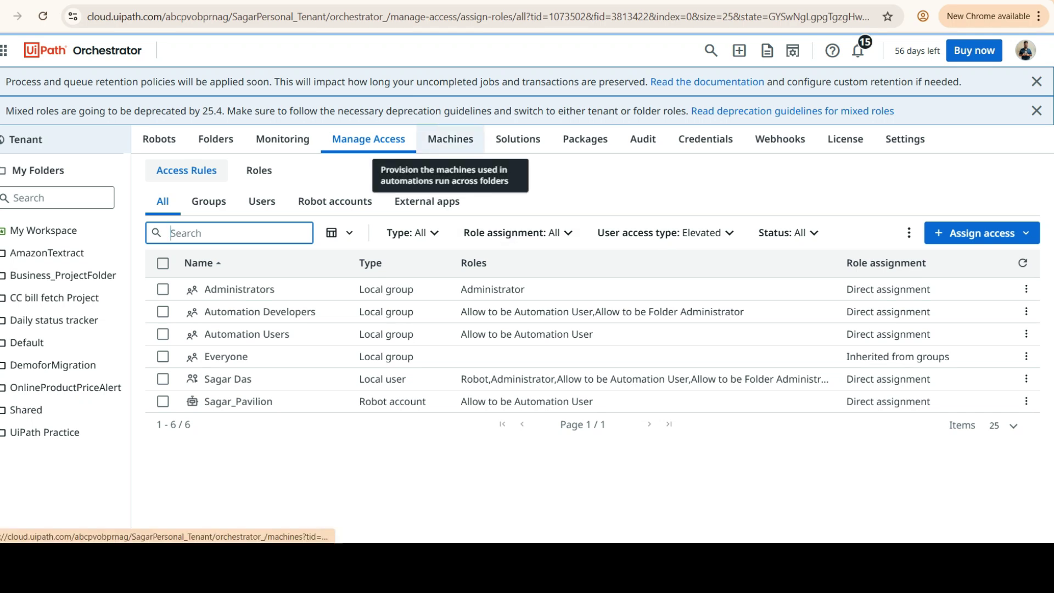
# - Review Machines and its Add machine options without adding one, then open the eight tenant Packages
pyautogui.click(450, 139)
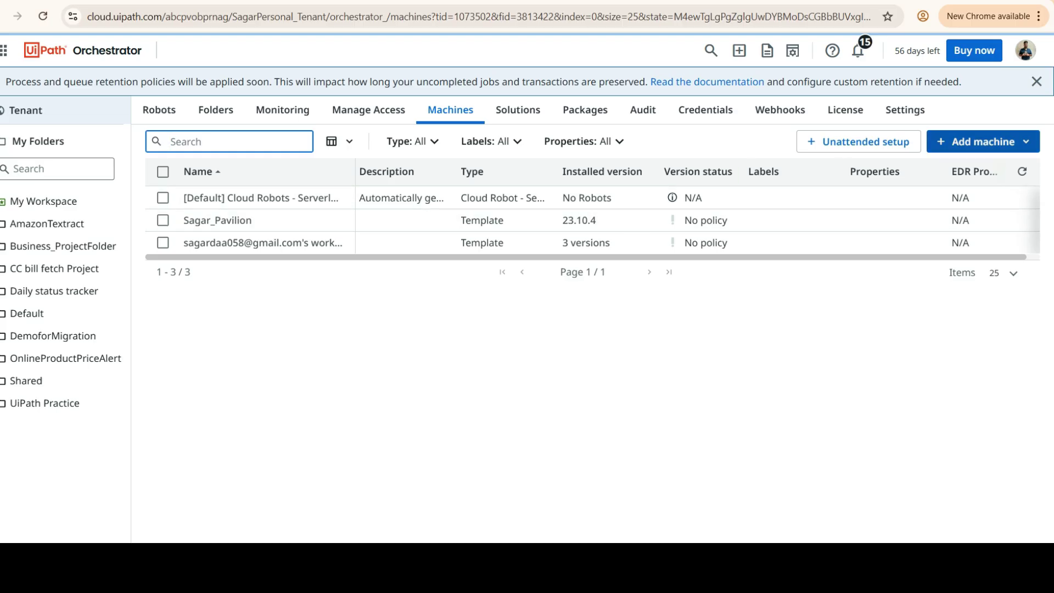
pyautogui.click(983, 141)
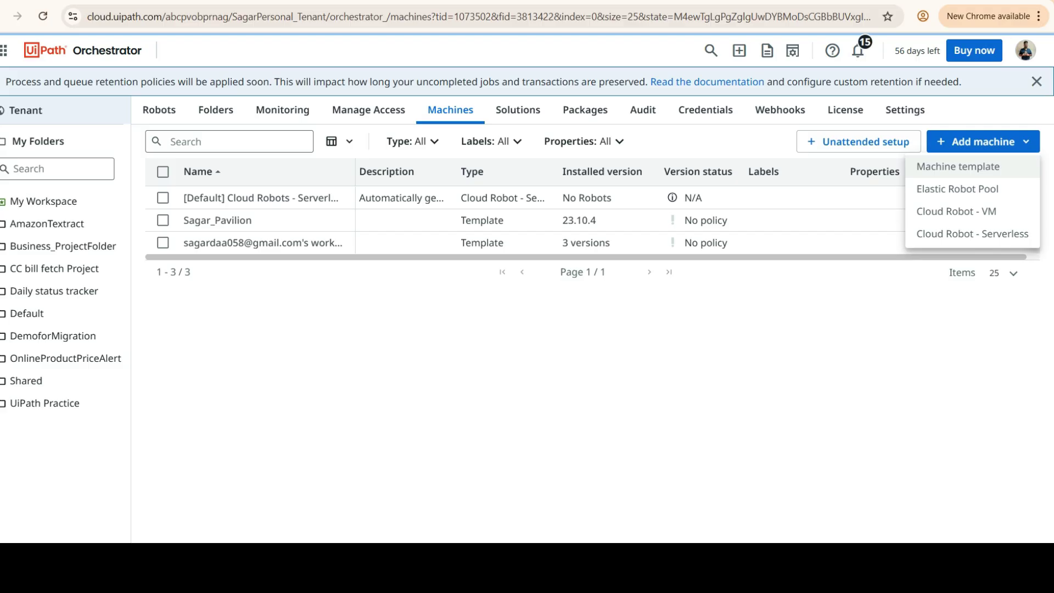
pyautogui.press('Escape')
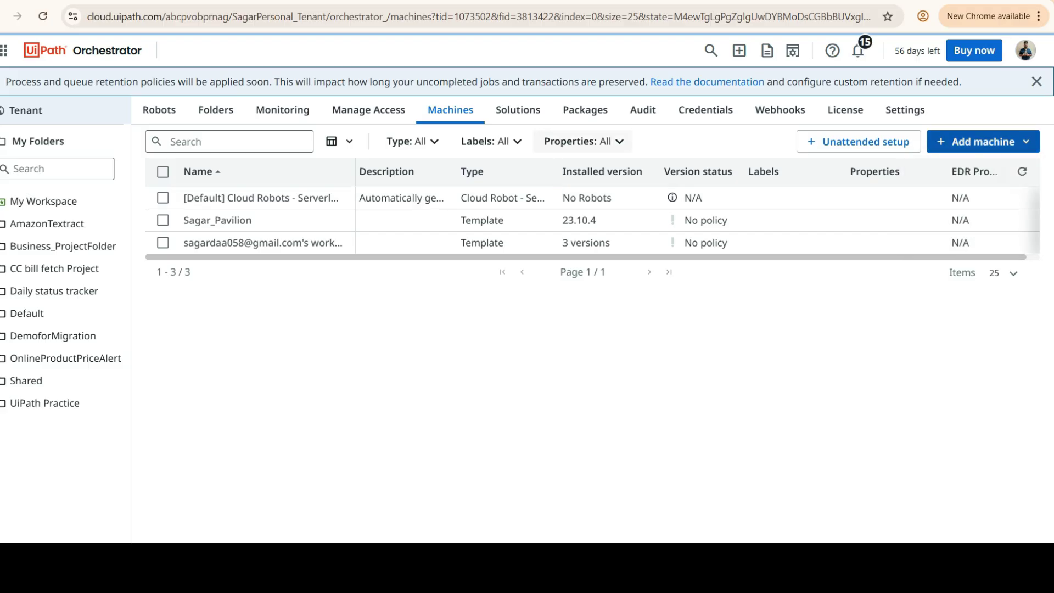
pyautogui.click(585, 111)
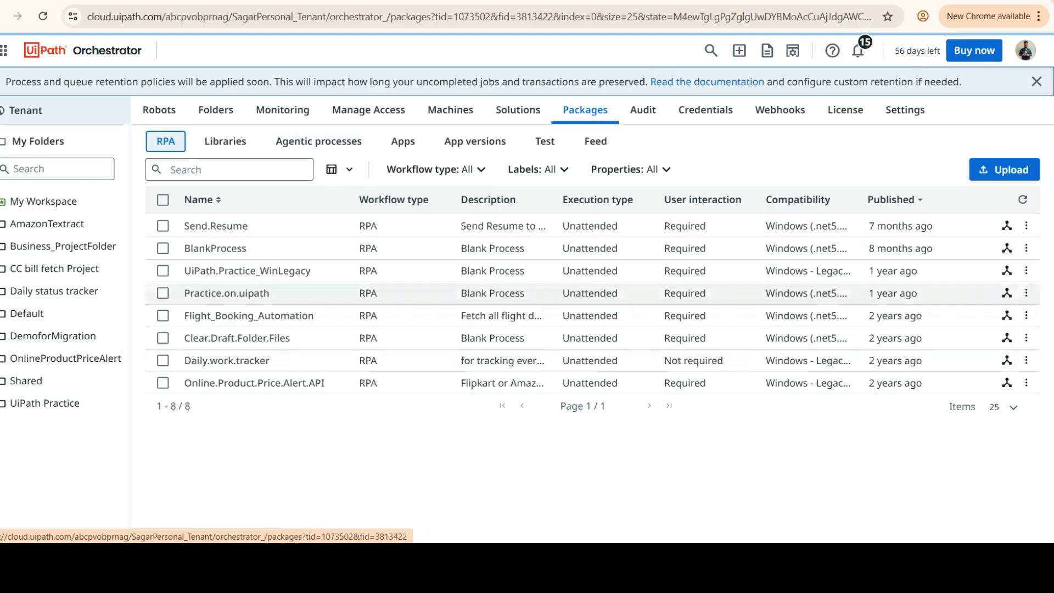
# - Open the tenant Audit log, which shows no entries for the last day
pyautogui.click(643, 110)
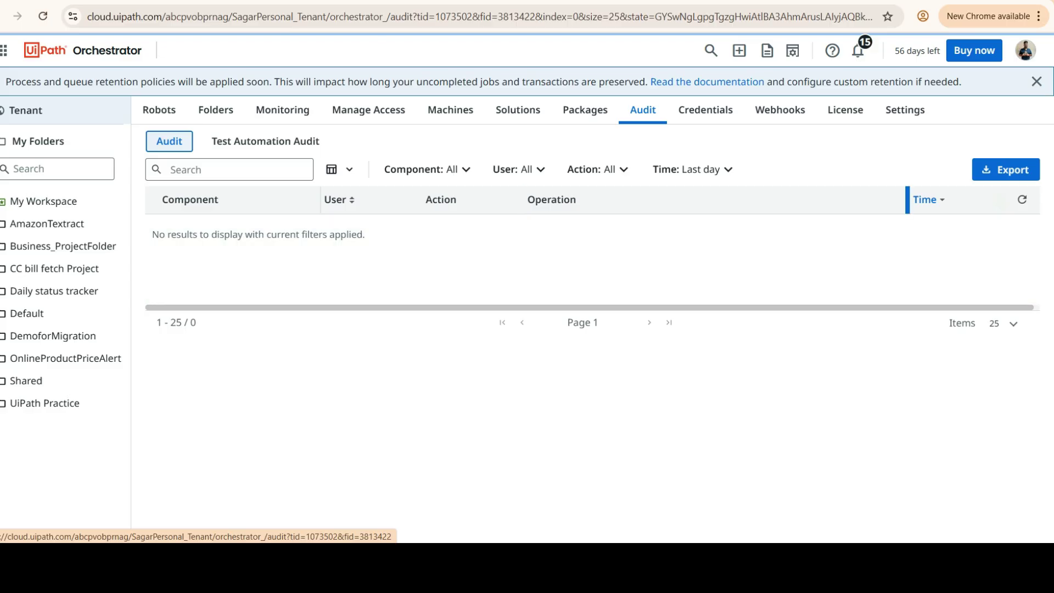
# - Open Credentials to show the single Orchestrator Database credential store
pyautogui.click(705, 110)
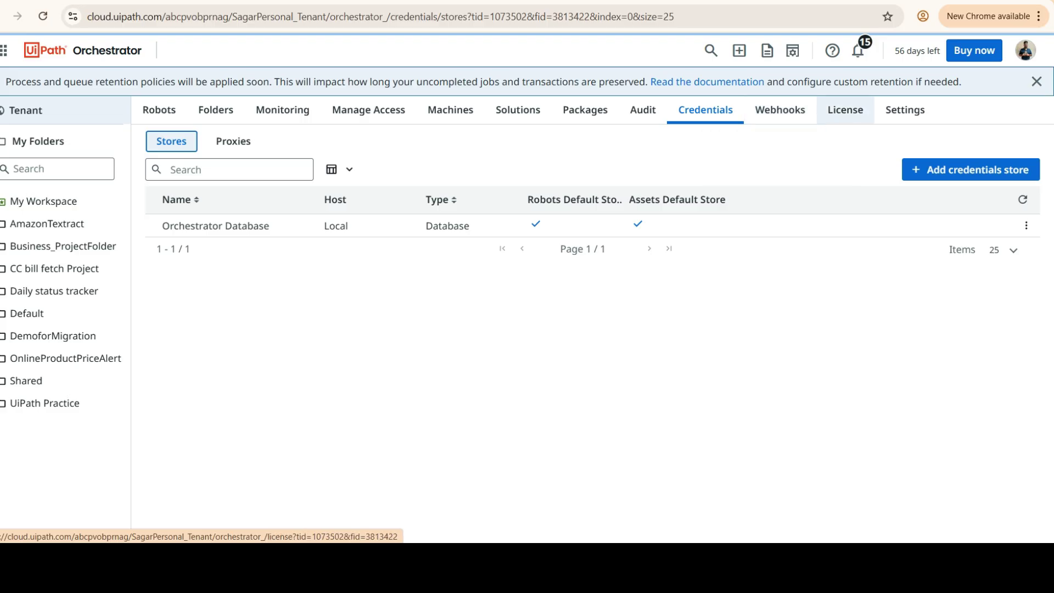
# - Show the tenant License page to confirm the license runs until 5/22/2025
pyautogui.click(846, 109)
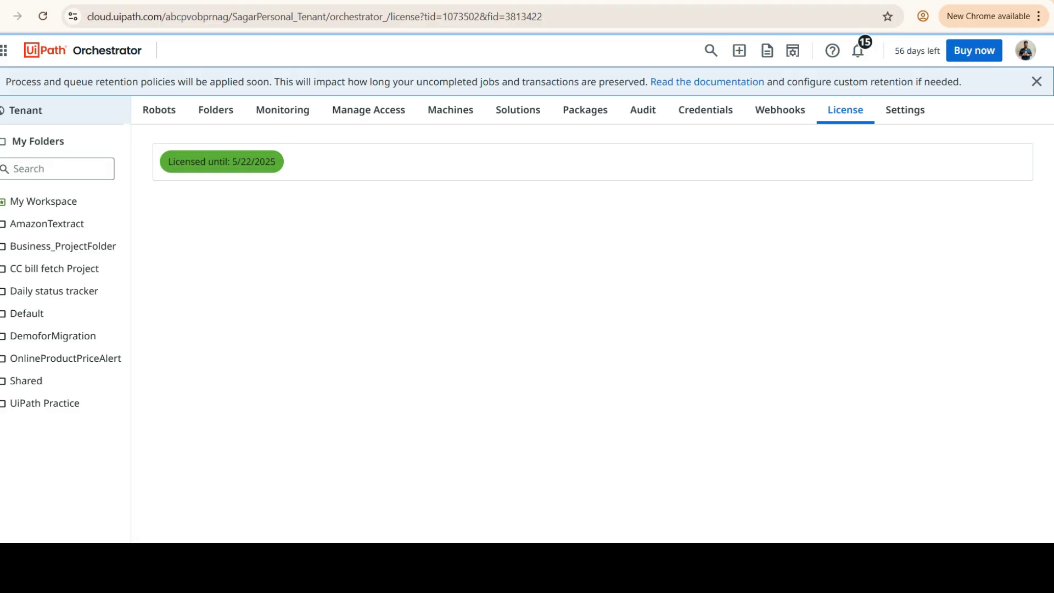
# - Show the tenant's General settings, with timezone (UTC+05:30) Chennai, Kolkata, Mumbai, New Delhi
pyautogui.click(905, 110)
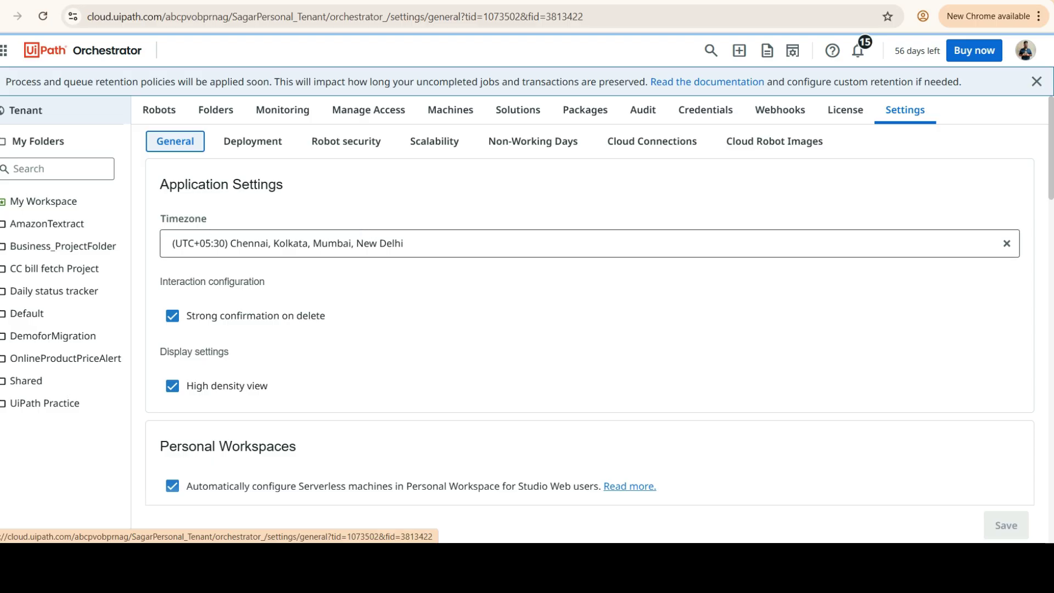
# - Show the Deployment settings: packages deployed Internal with Secure Deployment selected
pyautogui.click(253, 141)
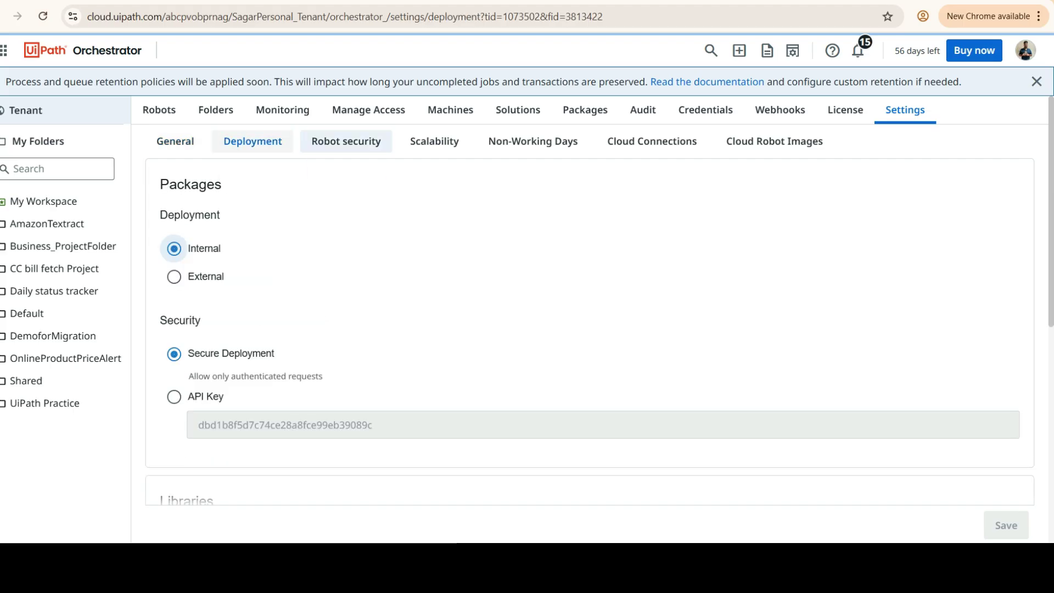